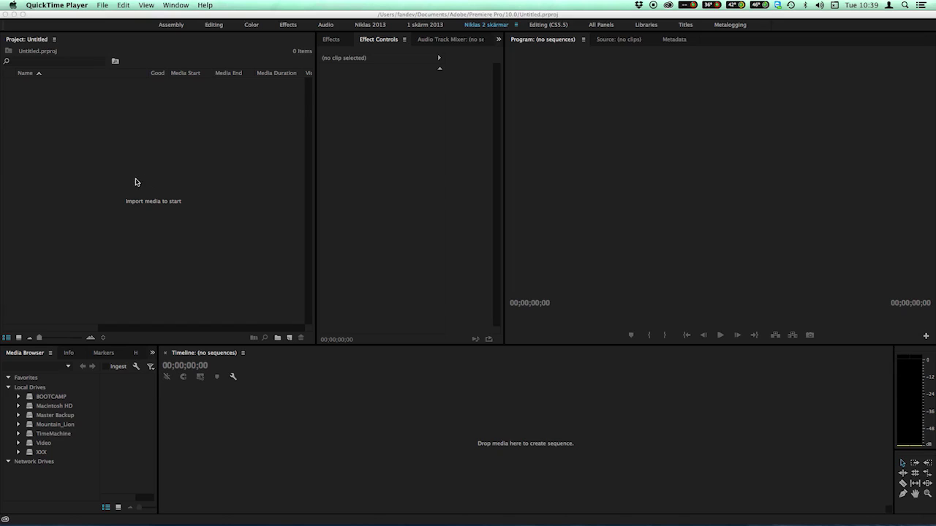
Import Bars and Tone 23.976.mp4 from the Finder example folder into the Project panel.
key("super+Tab")
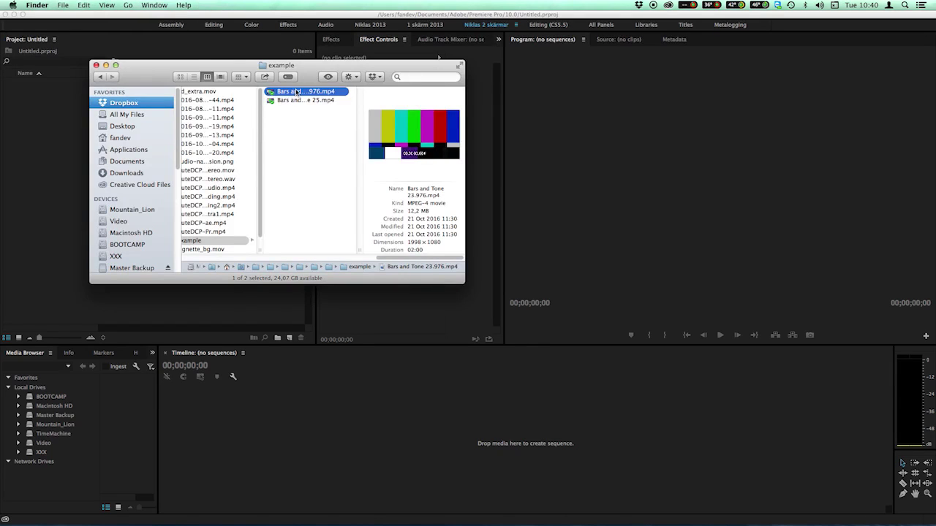
left_click_drag(297, 94, 60, 184)
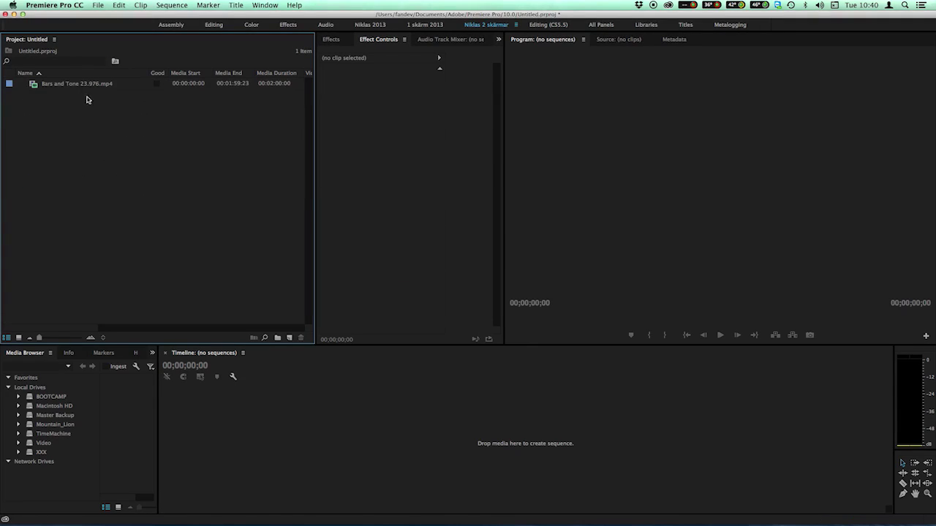
Create Sequence 02 from the ARRI 1080p 24 preset with frame width 1998.
left_click(98, 5)
mouse_move(108, 16)
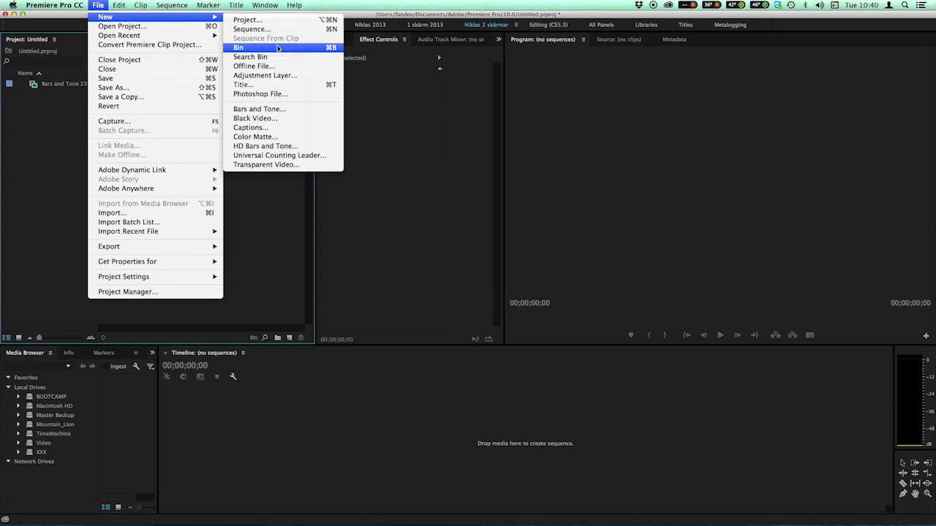
left_click(295, 30)
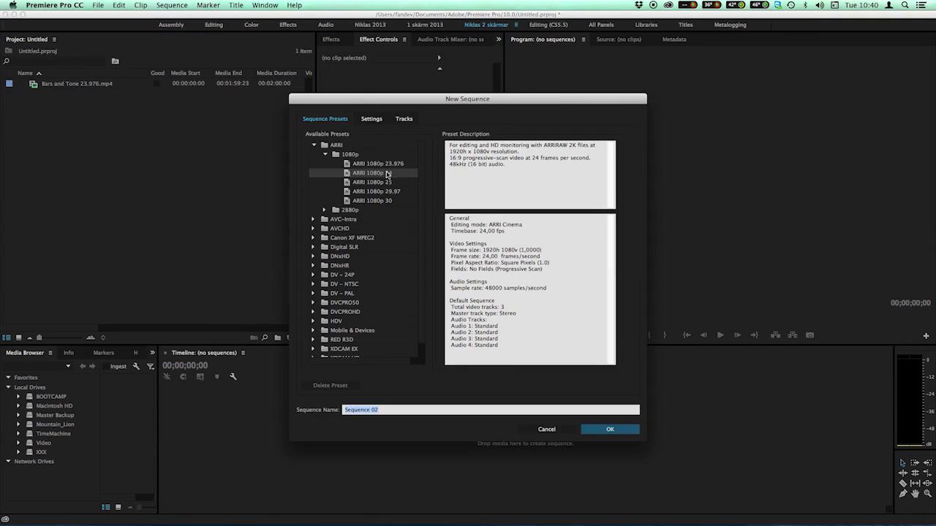
left_click(371, 119)
left_click(377, 176)
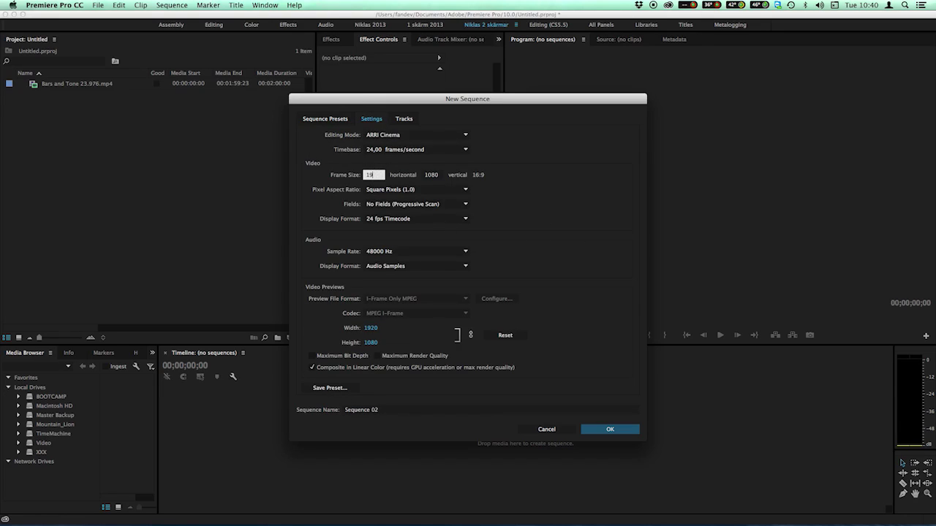
type("1998")
left_click(609, 429)
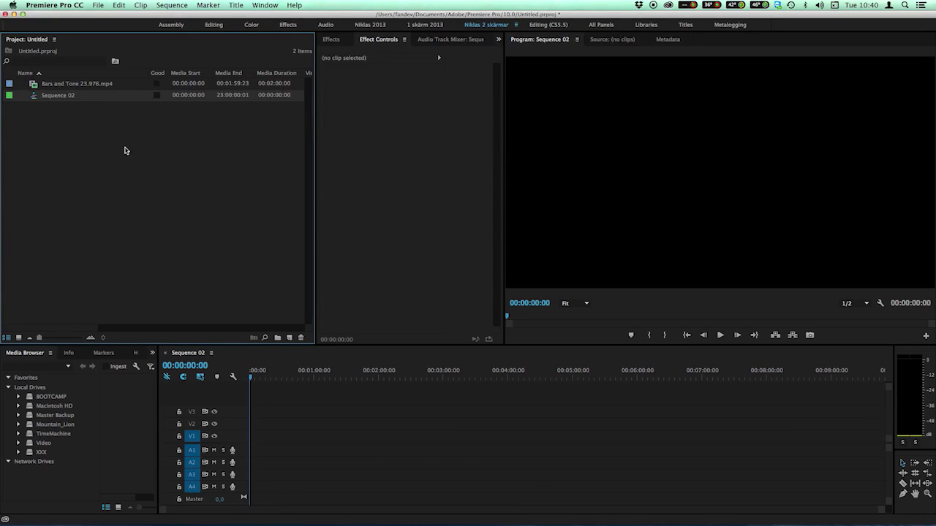
Put Bars and Tone on V1/A1 of Sequence 02, keeping the sequence's existing settings.
left_click_drag(77, 329, 146, 333)
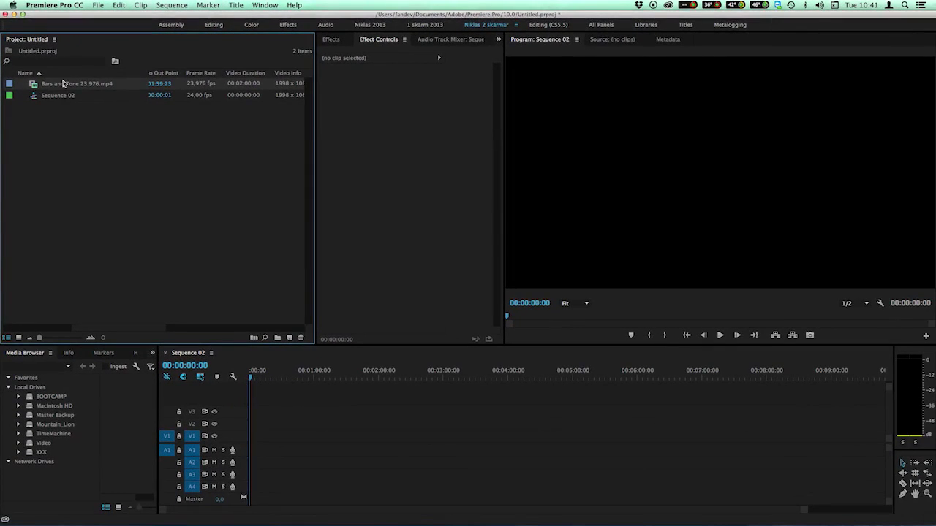
left_click_drag(62, 88, 251, 435)
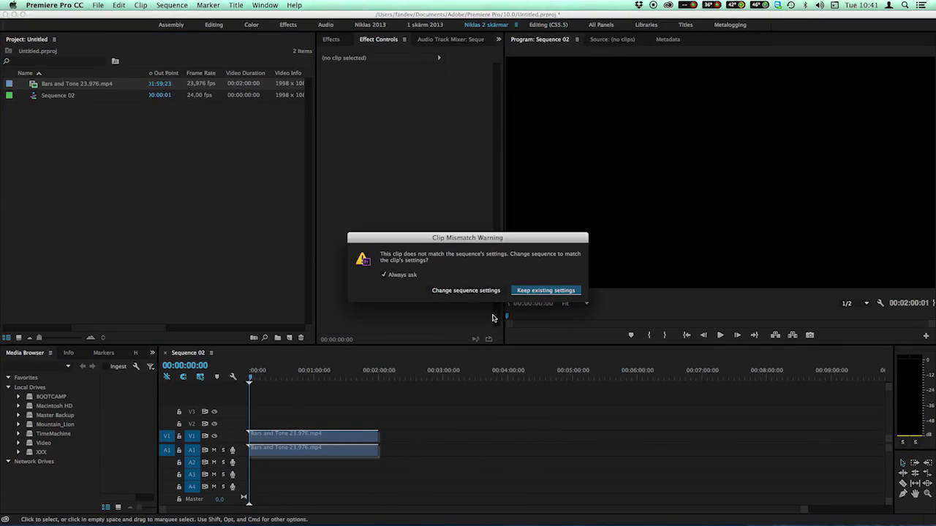
left_click(563, 291)
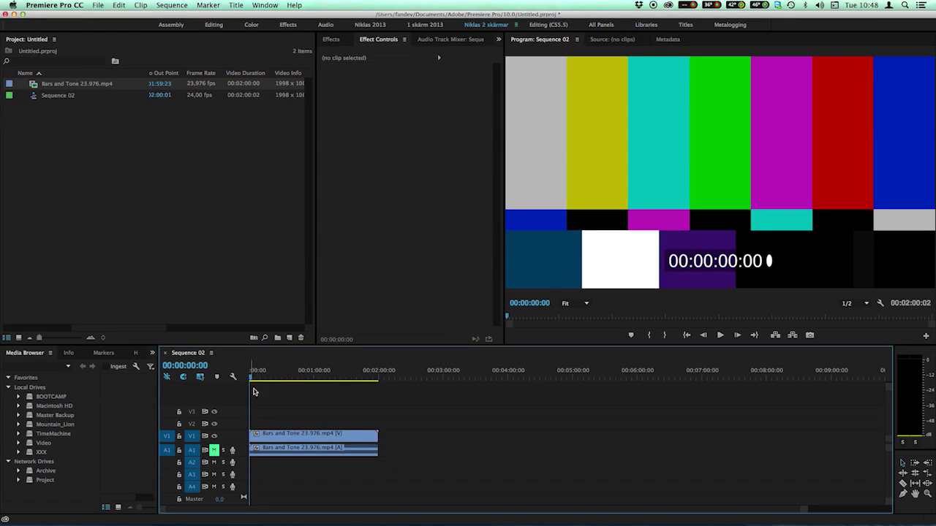
Show Sequence 02 timecode as Frames and step the playhead frame by frame near frame 1.
right_click(187, 367)
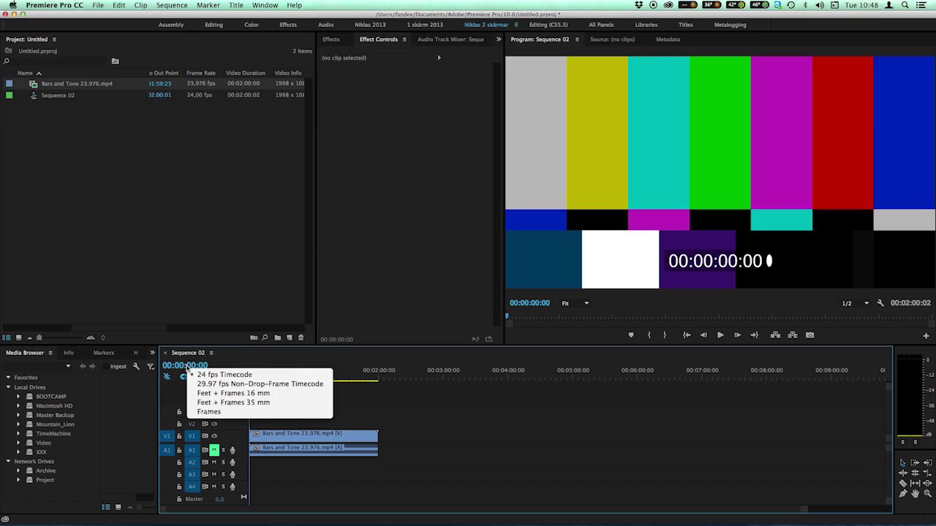
left_click(206, 411)
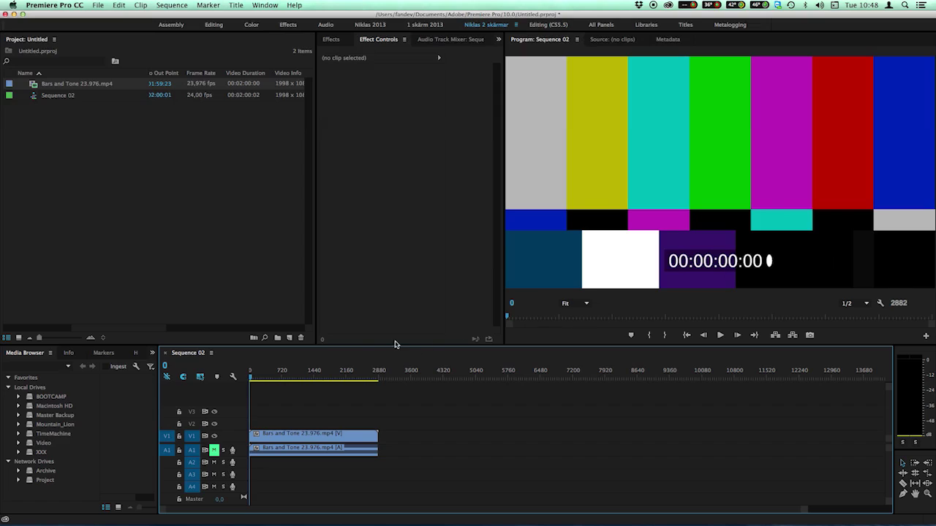
left_click(271, 377)
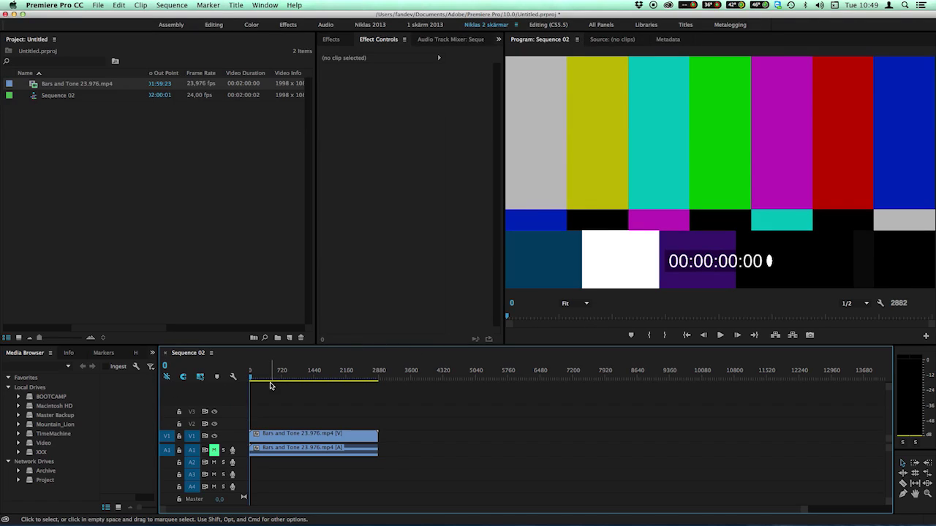
key("Left")
key("Right")
key("Right")
key("Right")
key("Right")
key("Right")
key("Right")
key("Right")
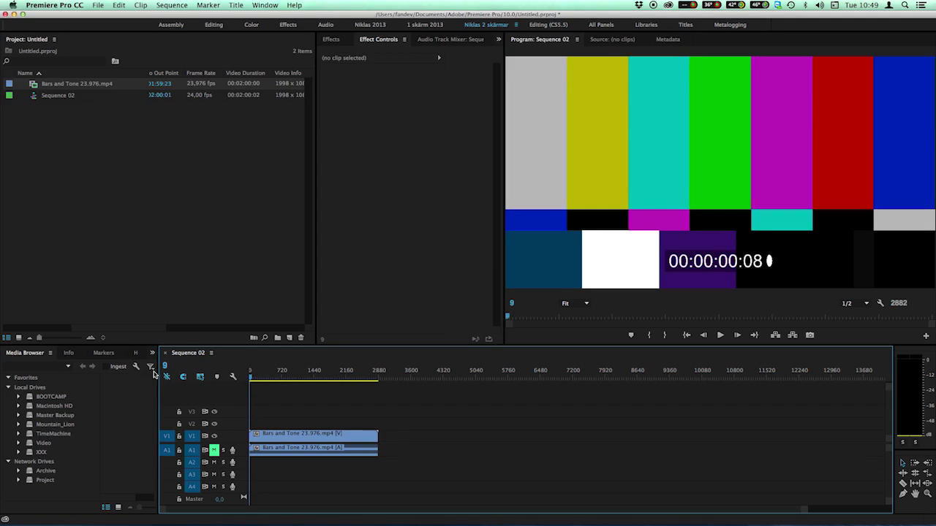
Jump the playhead to frame 1000 and step a few frames back and forth.
left_click(165, 365)
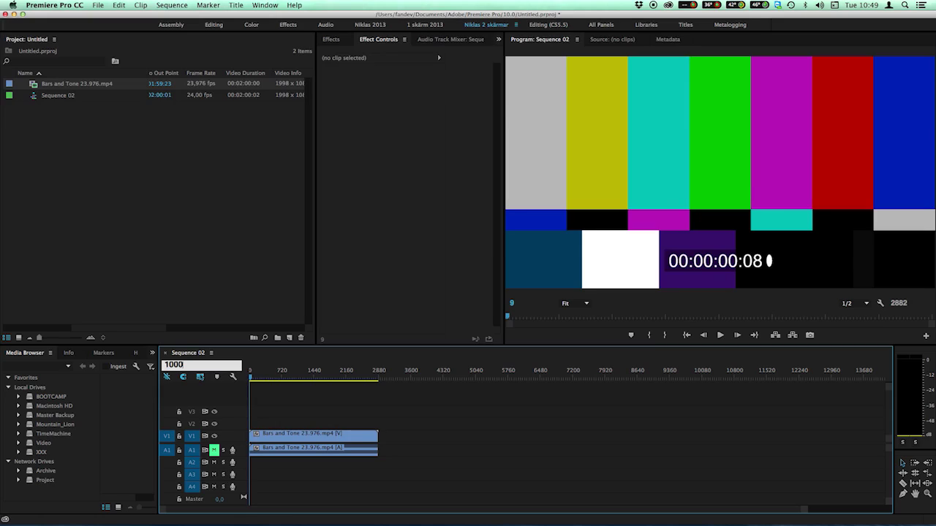
key("Return")
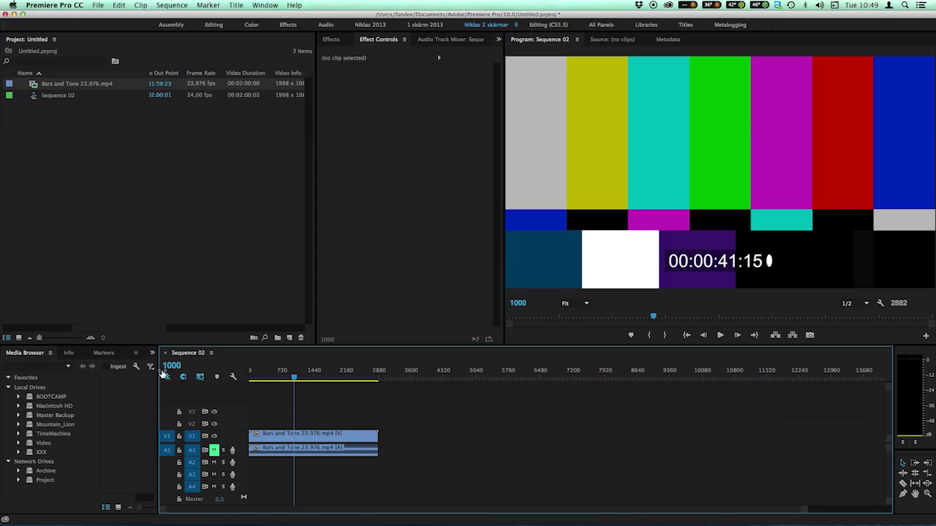
key("Right")
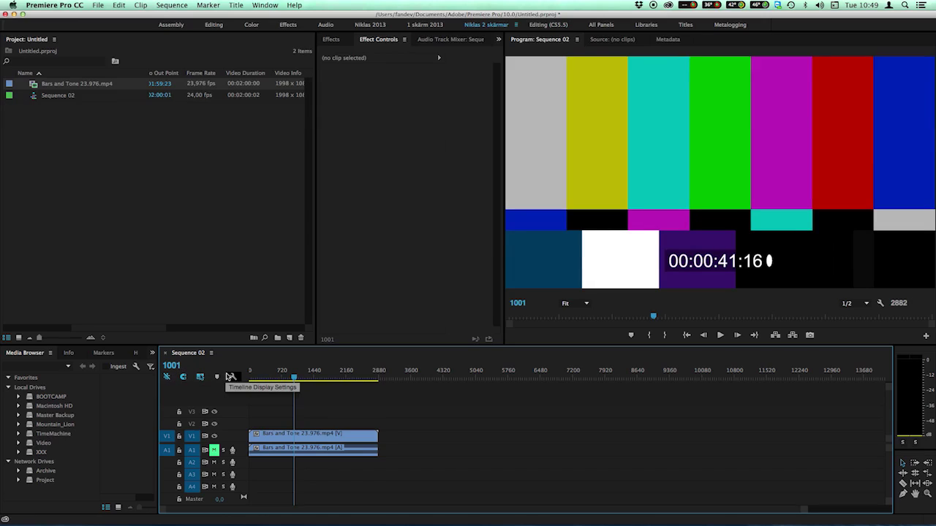
key("Right")
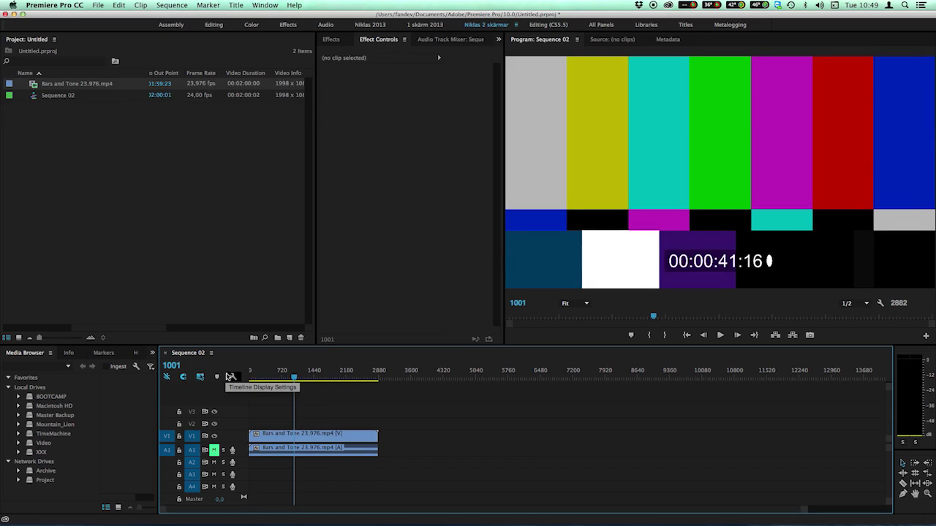
key("Left")
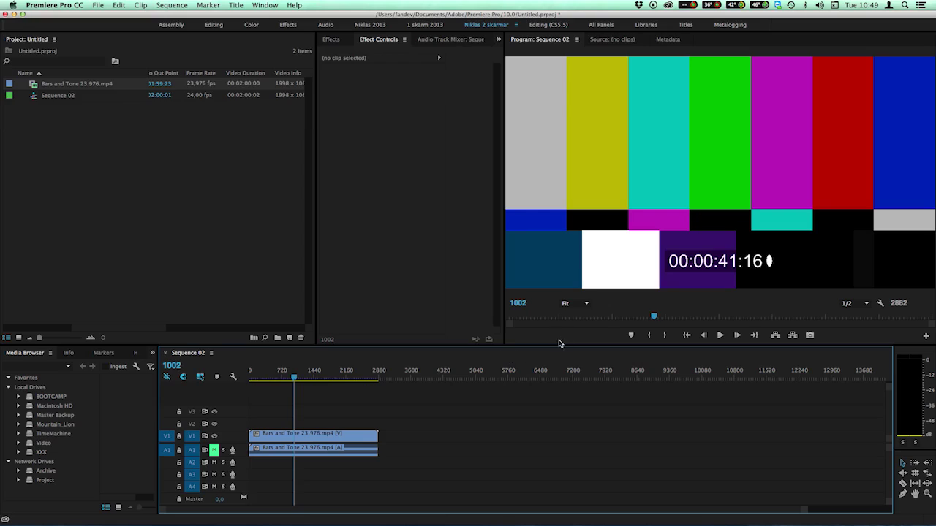
key("Right")
Jump the playhead to frame 2001 and step forward to frame 2003.
left_click(180, 366)
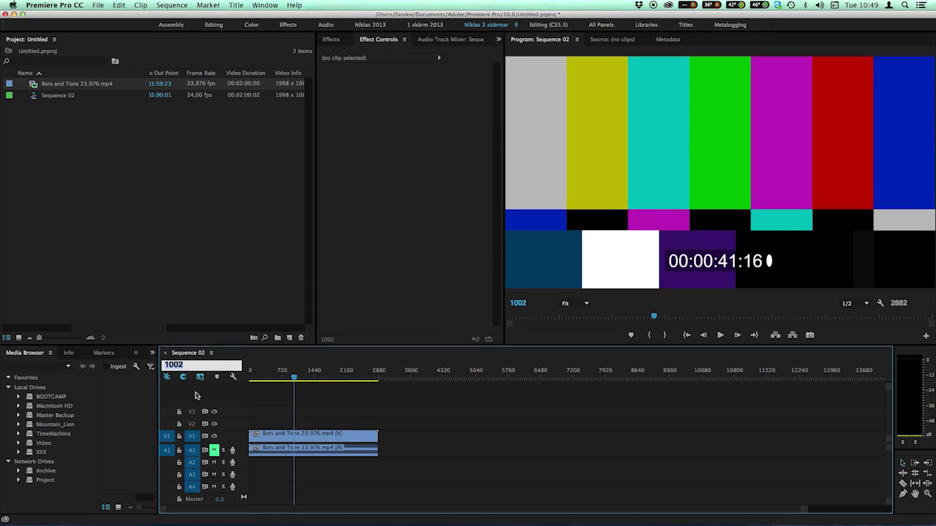
type("2001")
key("Return")
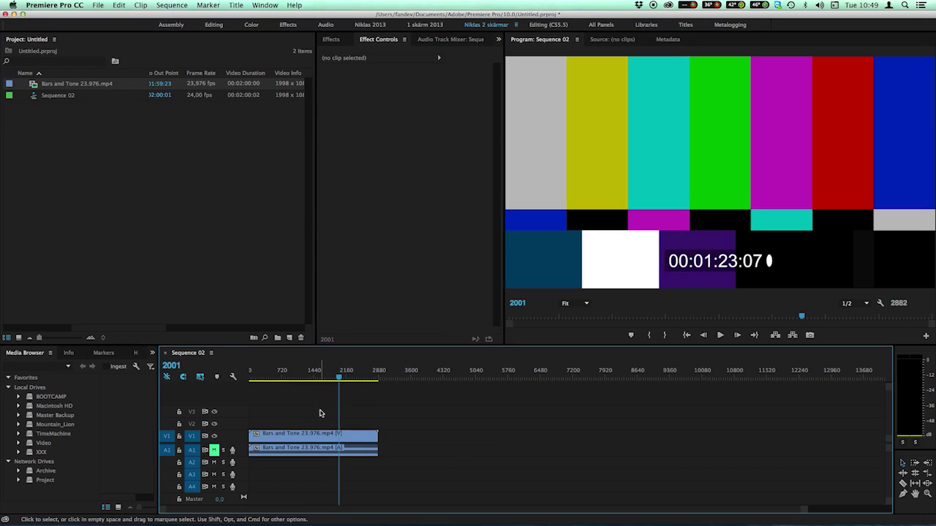
key("Right")
key("Right")
Import the KIKI_v1_PR4444 .mov and delete Bars and Tone and Sequence 02.
left_click(168, 227)
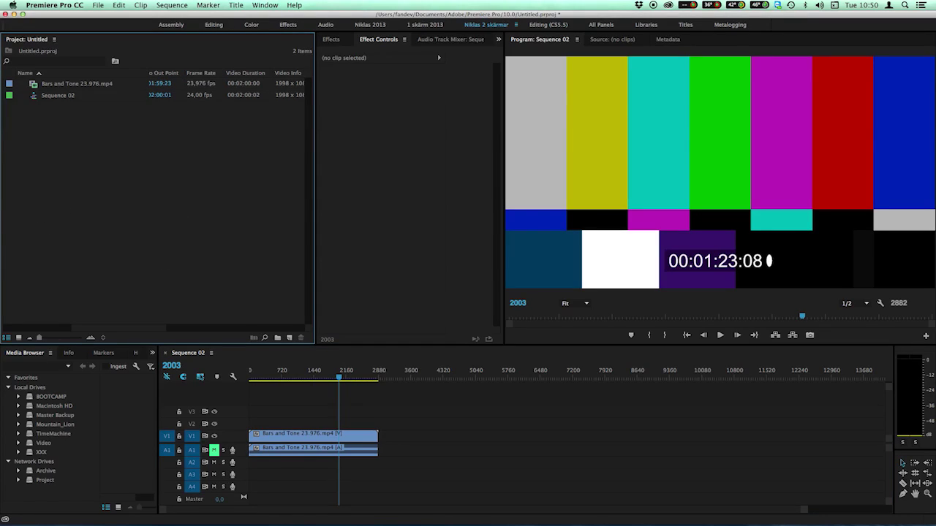
left_click_drag(1, 377, 71, 173)
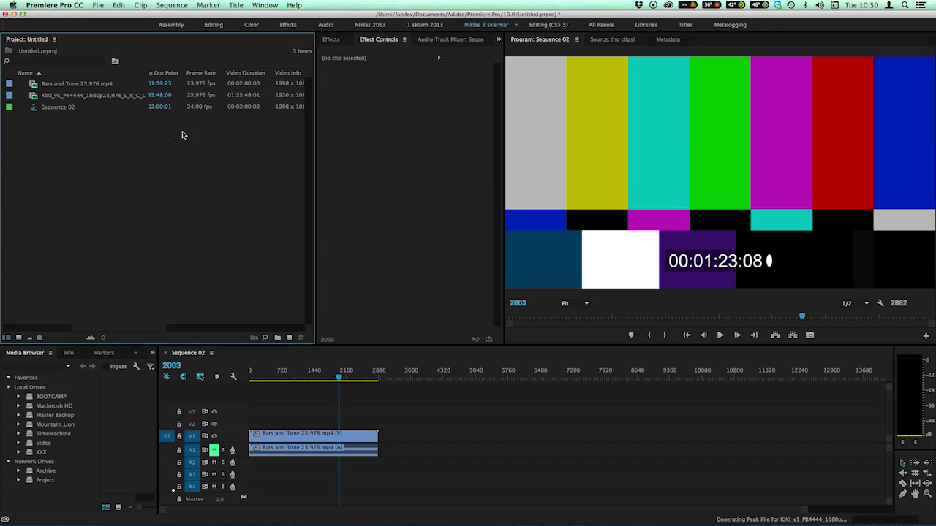
left_click(125, 83)
left_click(126, 93, "shift")
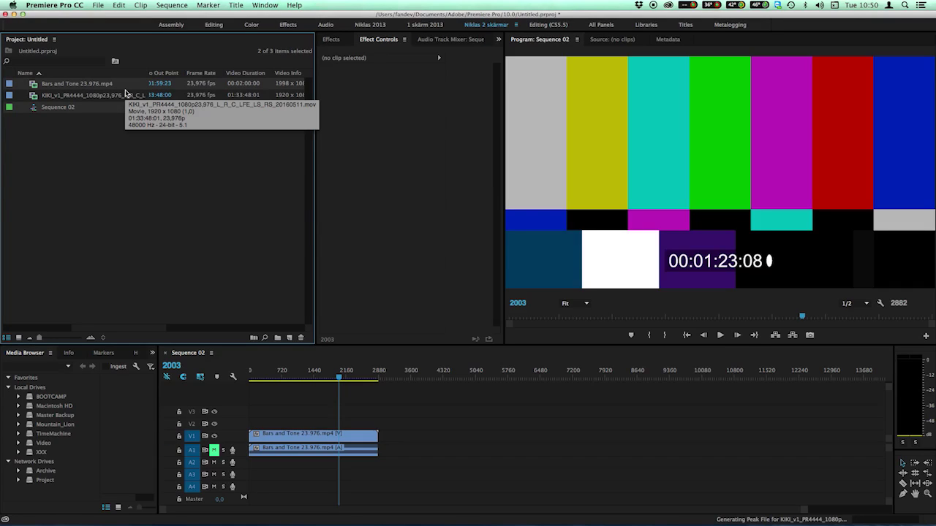
key("Delete")
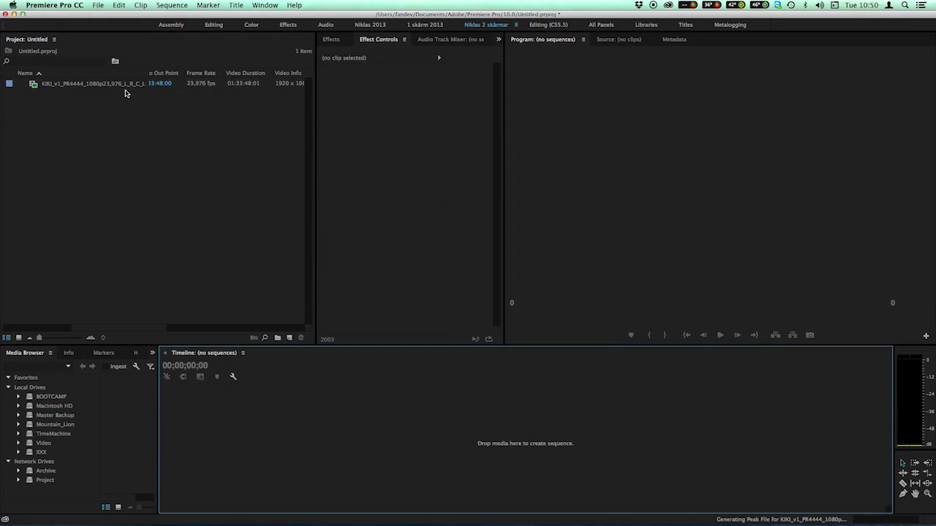
left_click(125, 88)
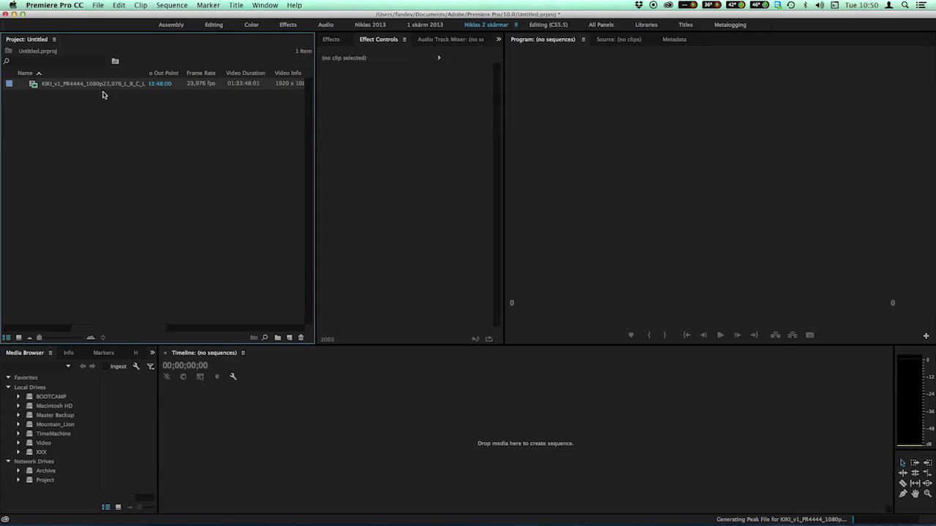
left_click(60, 84)
left_click(43, 102)
left_click(34, 86)
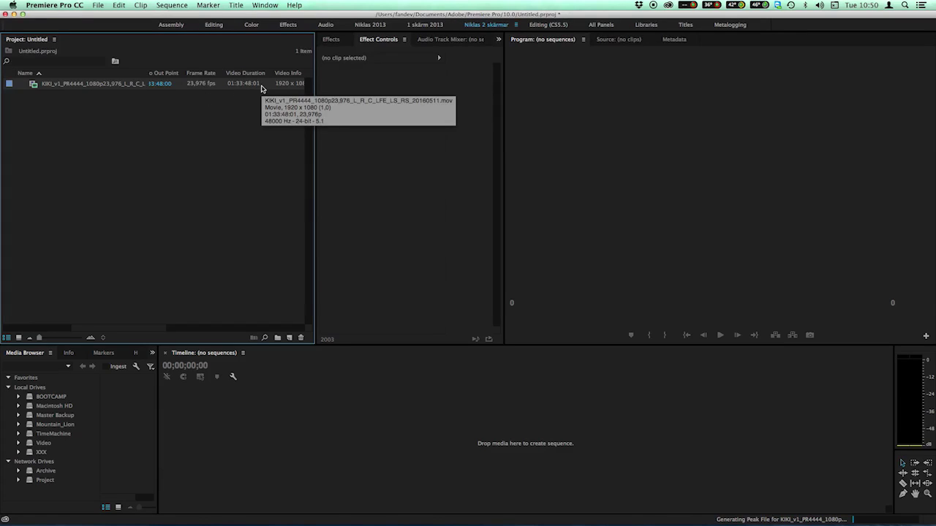
right_click(33, 87)
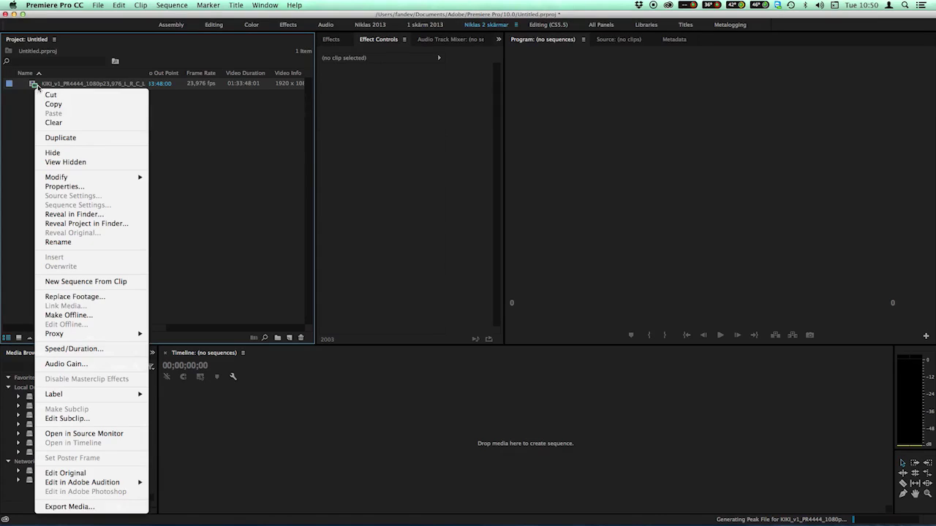
left_click(62, 138)
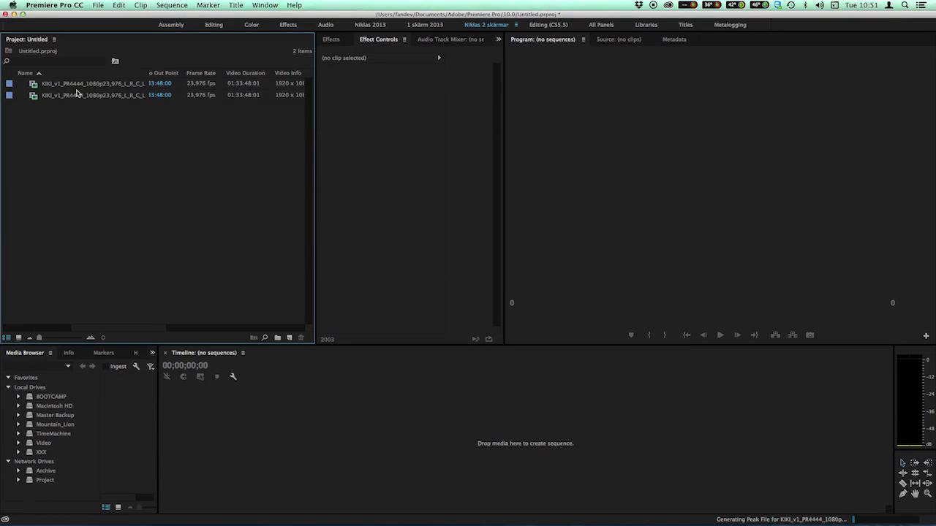
left_click(73, 85)
left_click(73, 97)
left_click(73, 85)
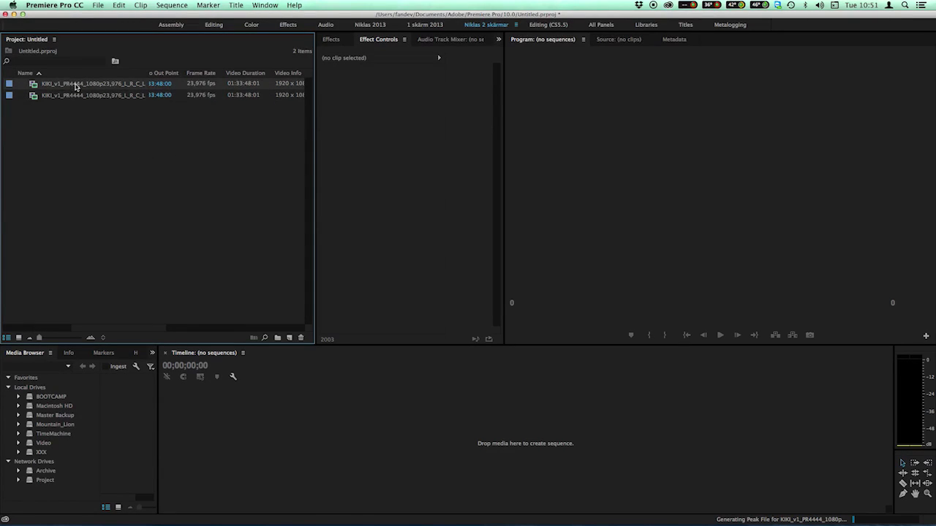
left_click(74, 97)
left_click(73, 86)
left_click(66, 97)
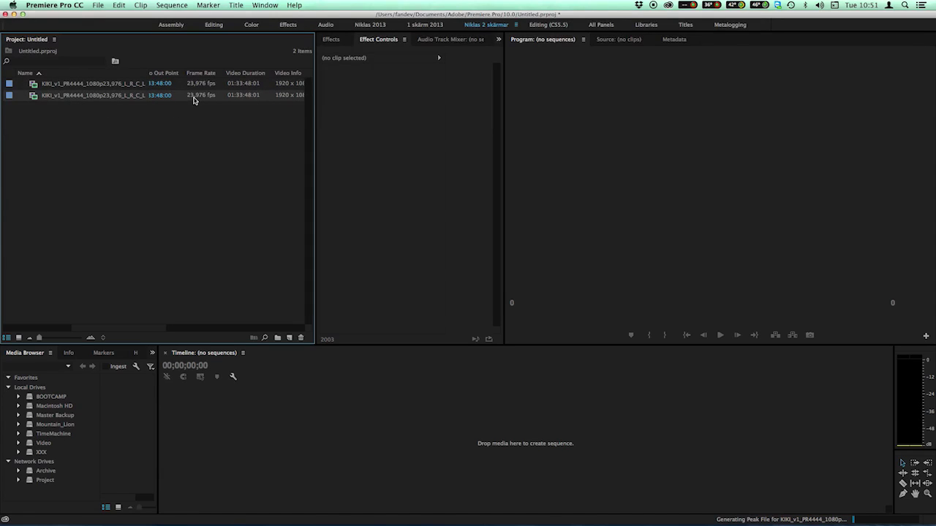
Interpret the second KIKI clip at 24 fps, making it 01:33:42:10 long.
right_click(50, 100)
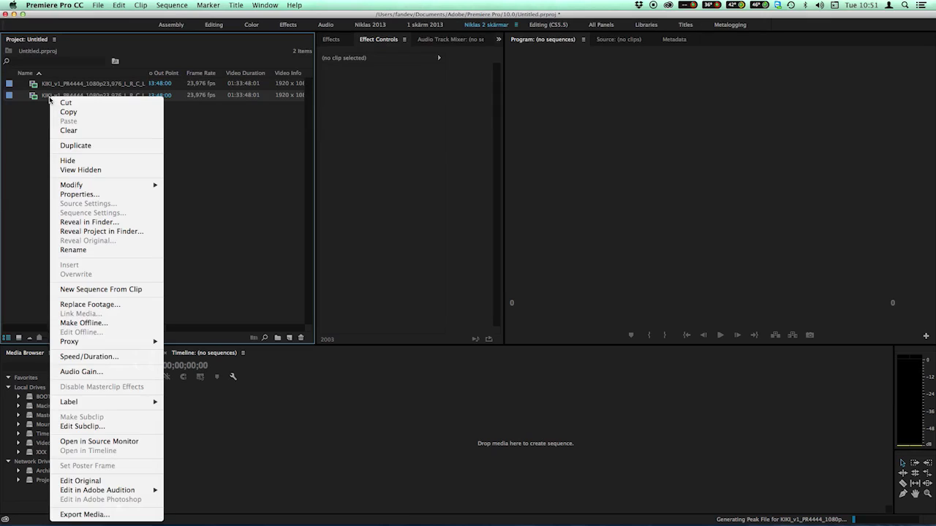
mouse_move(98, 188)
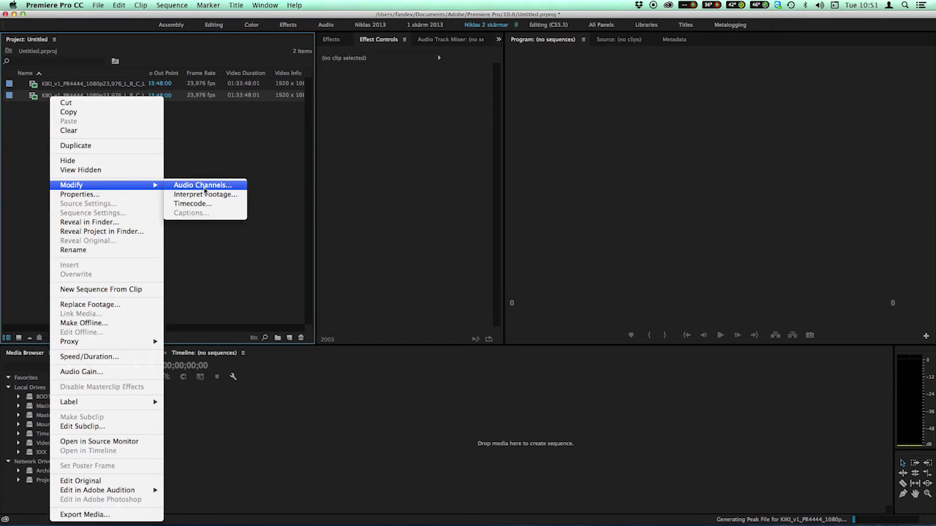
left_click(205, 199)
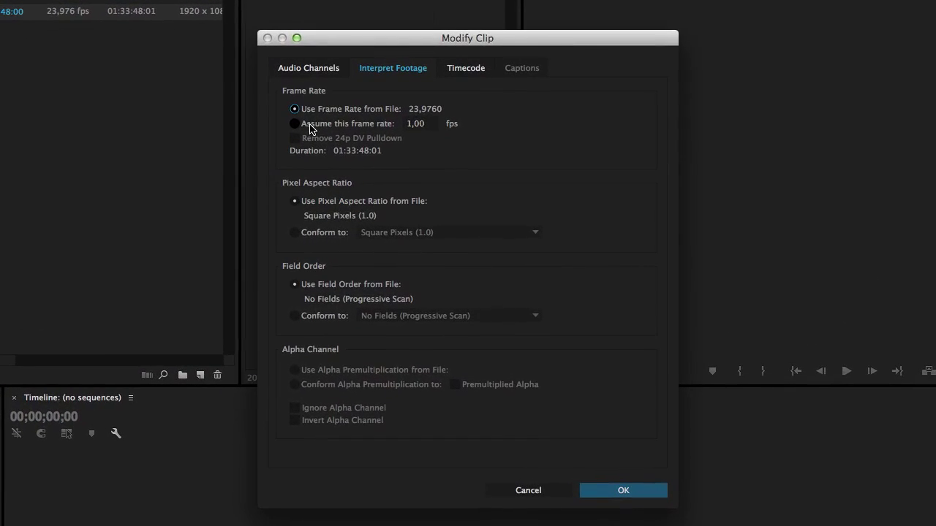
left_click(363, 172)
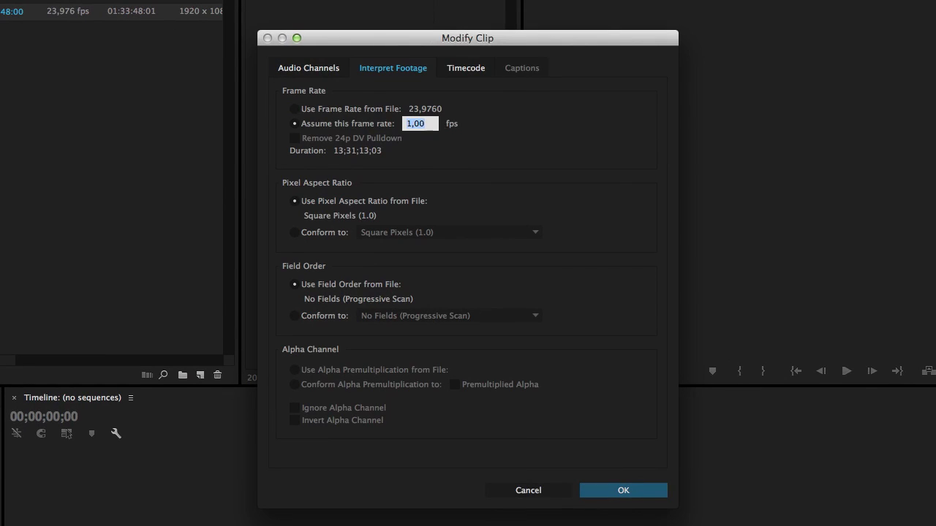
type("24")
left_click(616, 491)
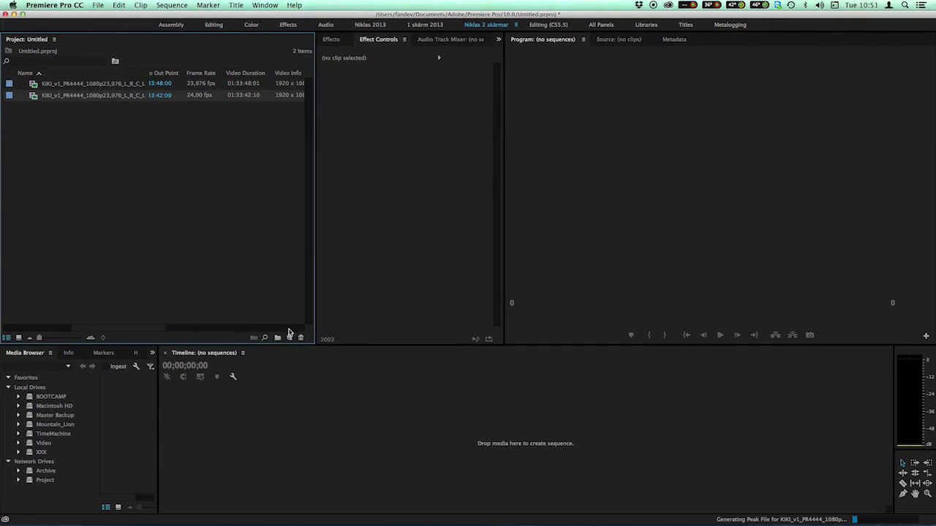
left_click(295, 344)
Start an ARRI 1080p 24 sequence and remove its four default audio tracks.
left_click(300, 347)
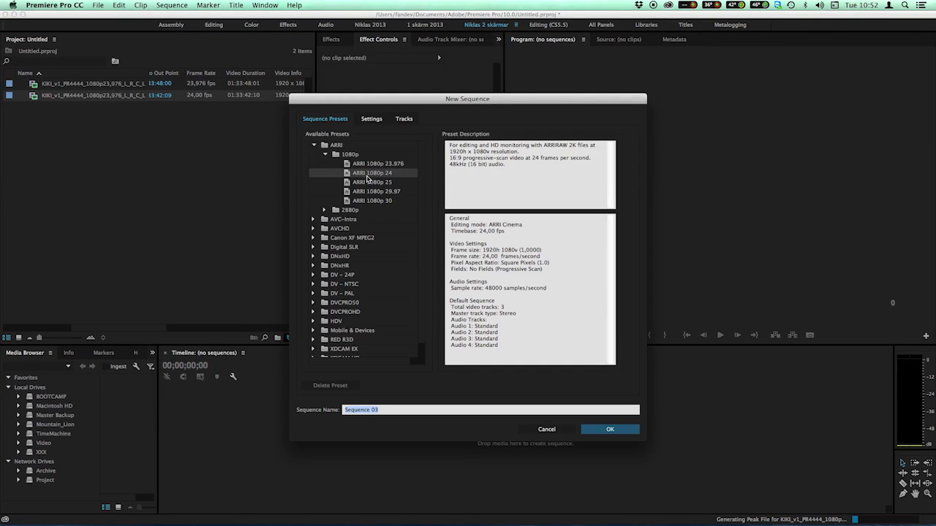
left_click(373, 119)
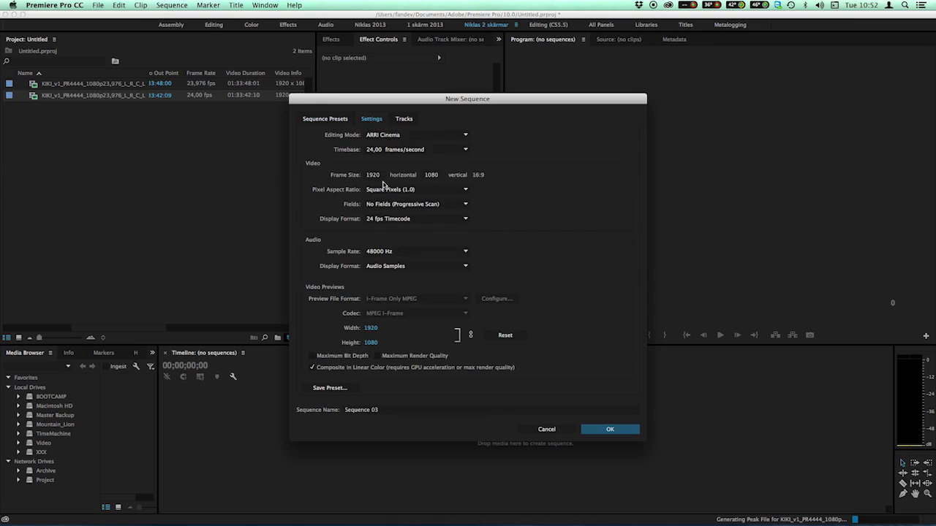
left_click(373, 175)
left_click(415, 119)
left_click(326, 218)
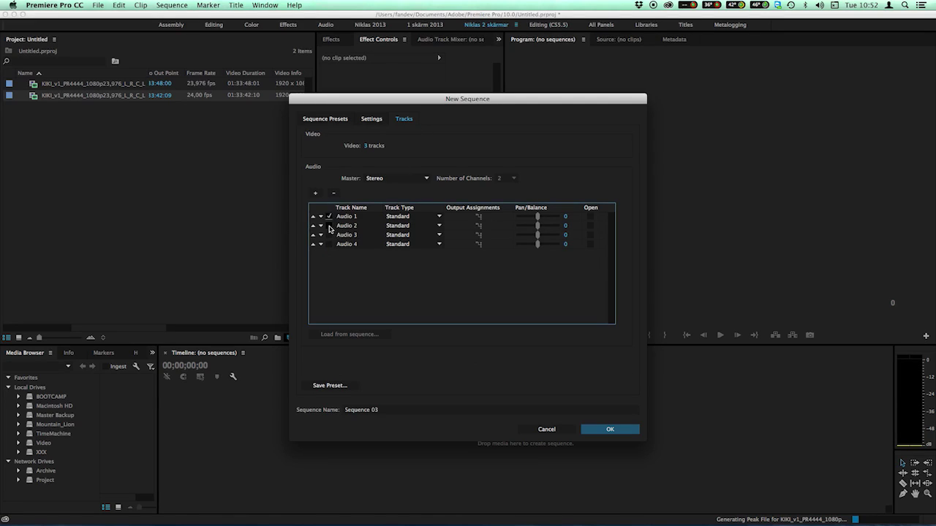
left_click(333, 194)
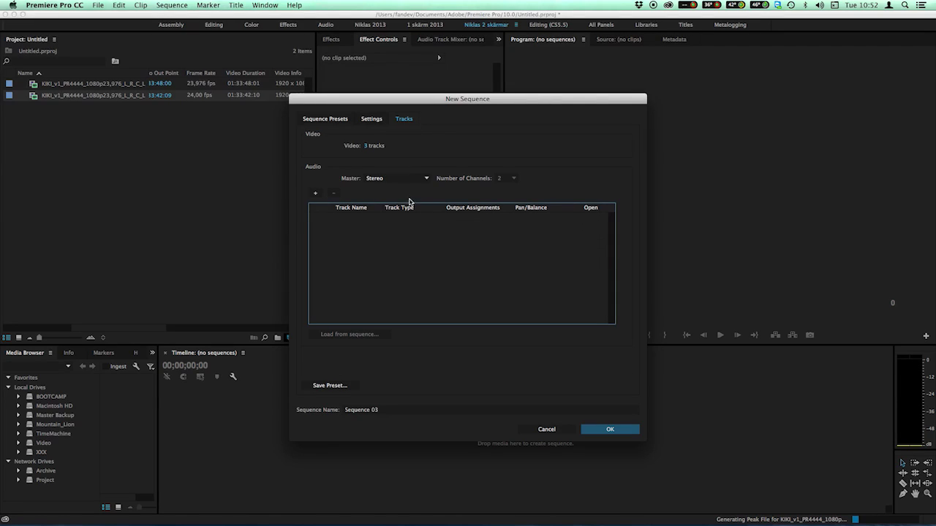
Set the audio master to 6-channel Multichannel and add mono tracks Audio 1–6.
left_click(399, 178)
left_click(379, 197)
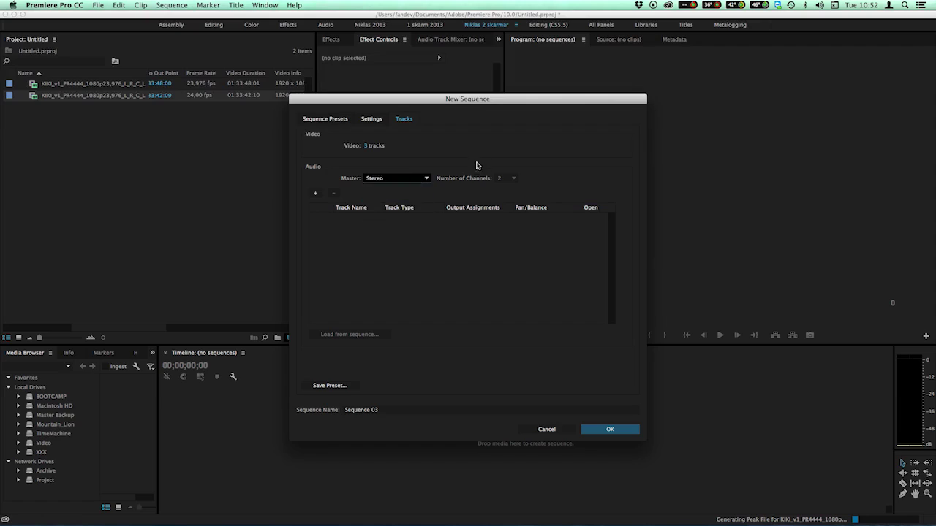
left_click(393, 179)
left_click(395, 206)
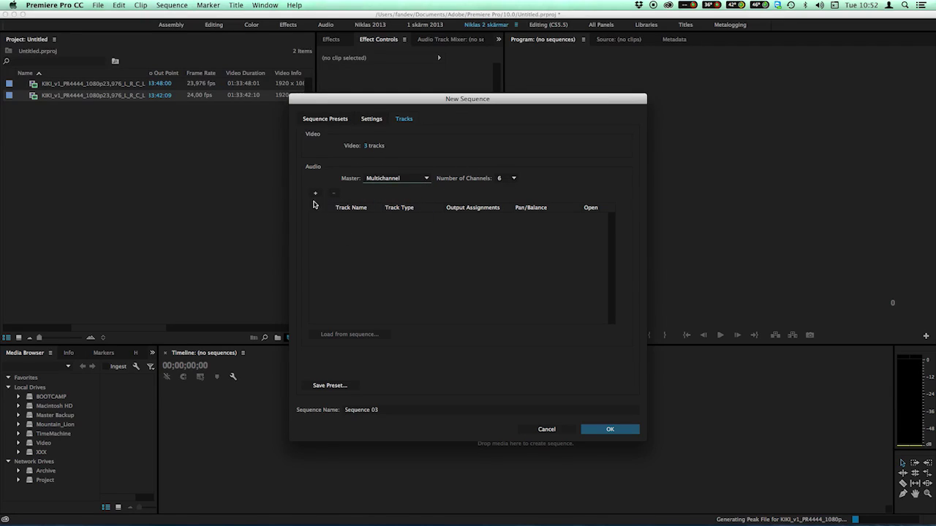
left_click(316, 193)
left_click(315, 193)
left_click(316, 193)
left_click(315, 193)
left_click(315, 193)
left_click(315, 193)
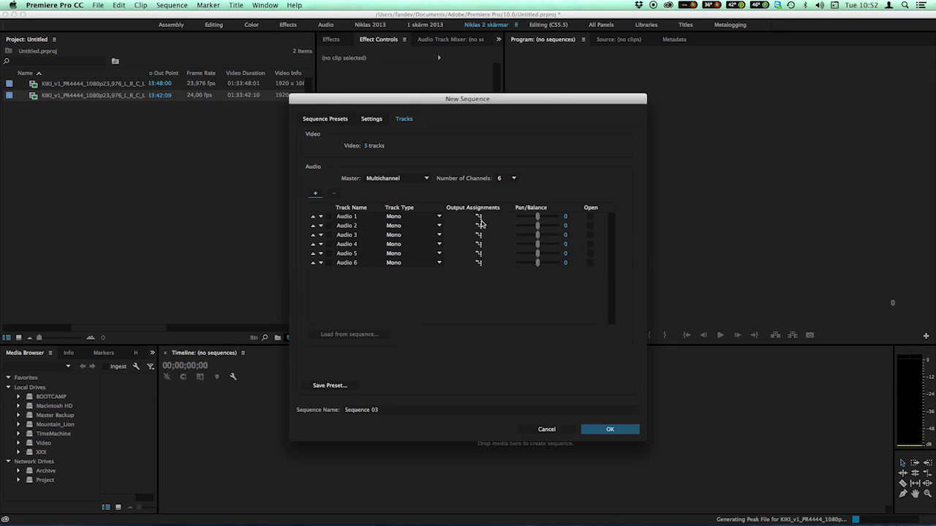
Keep Audio 1's routing and assign Audio 3 and 4 to master channels 3–4.
left_click(479, 219)
left_click(490, 365)
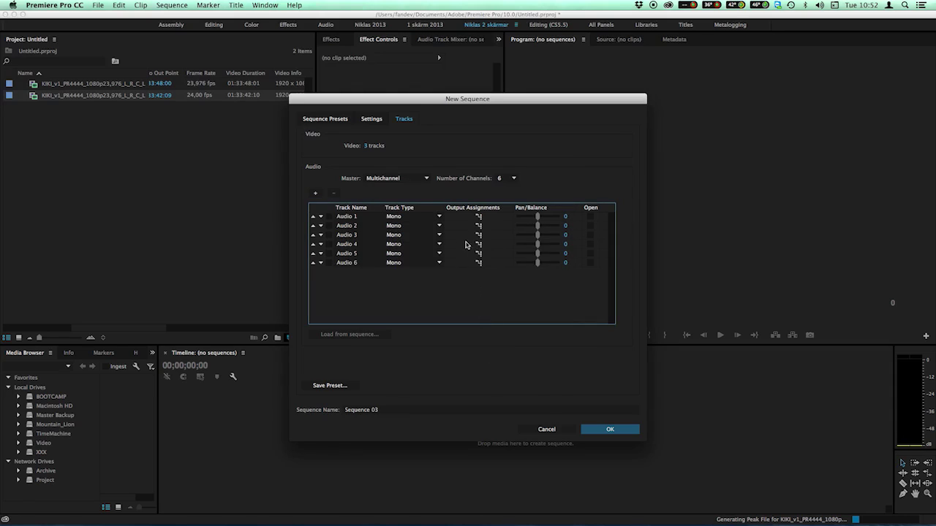
left_click(479, 234)
left_click(441, 224)
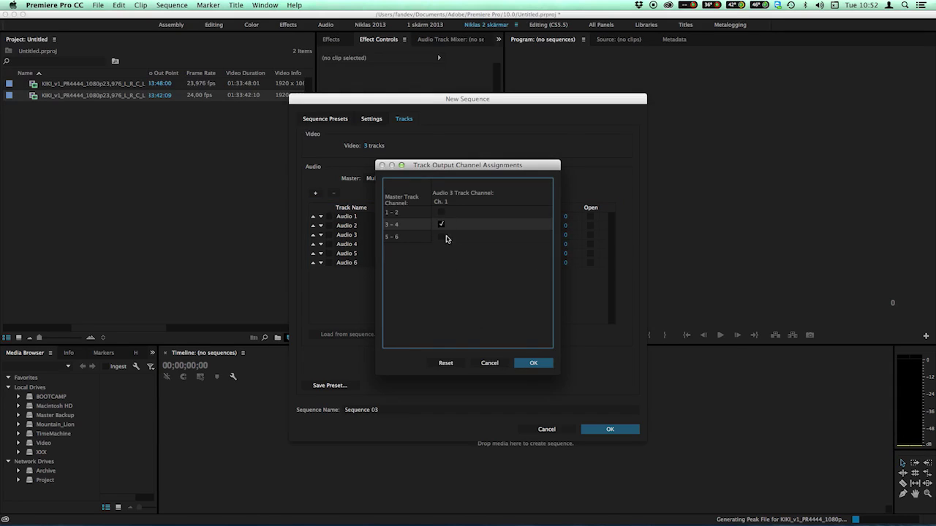
left_click(533, 362)
left_click(478, 245)
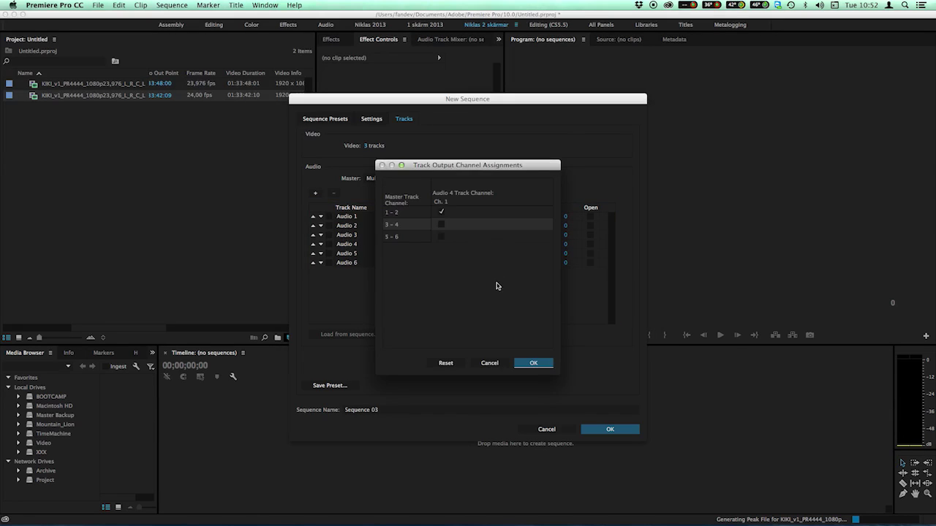
left_click(441, 224)
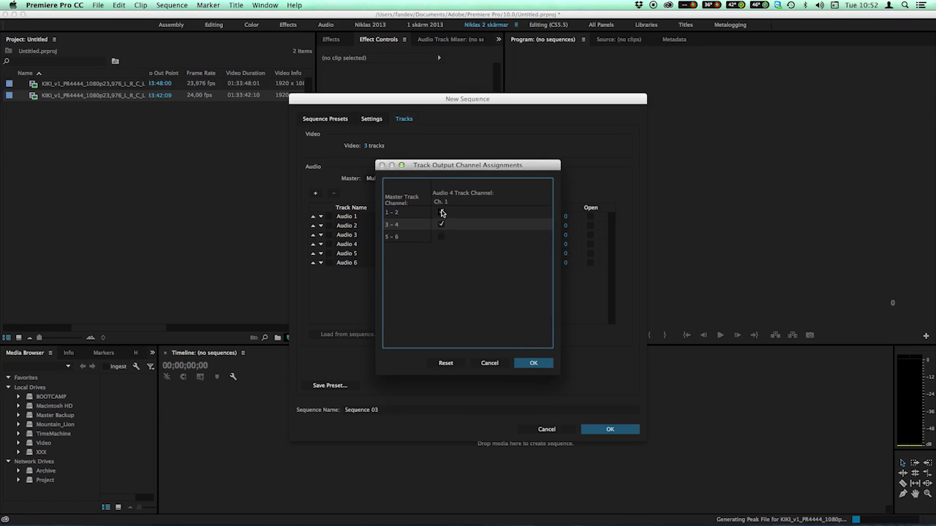
left_click(534, 363)
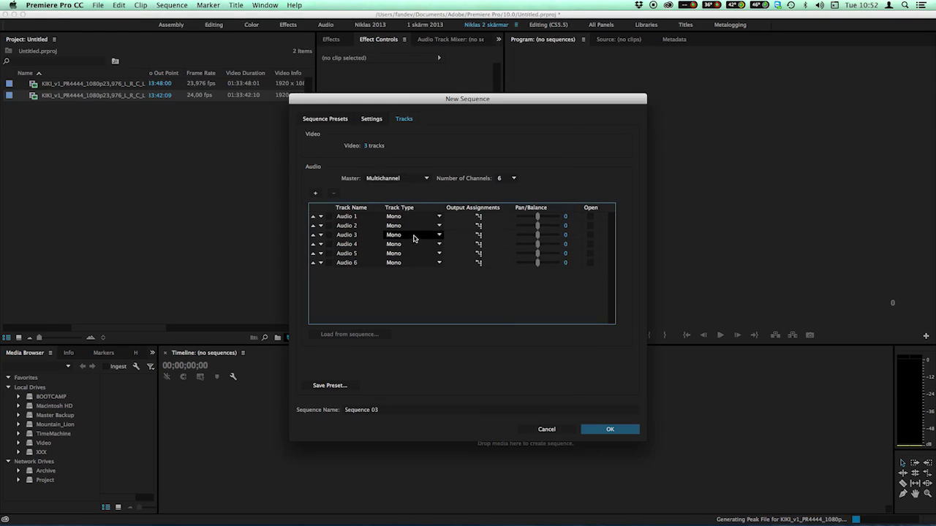
Assign Audio 5 and 6 to master channels 5–6 and pan Audio 1 to -100.
left_click(479, 253)
left_click(441, 236)
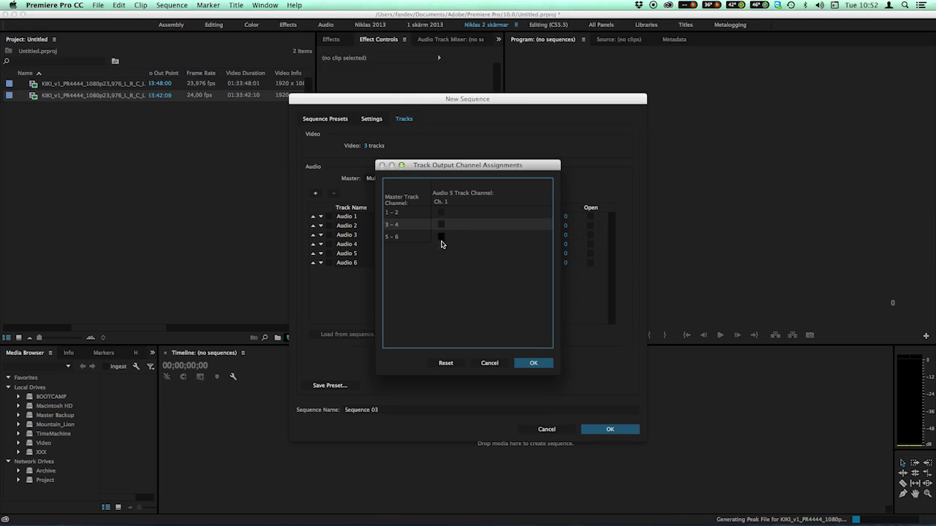
left_click(534, 363)
left_click(479, 263)
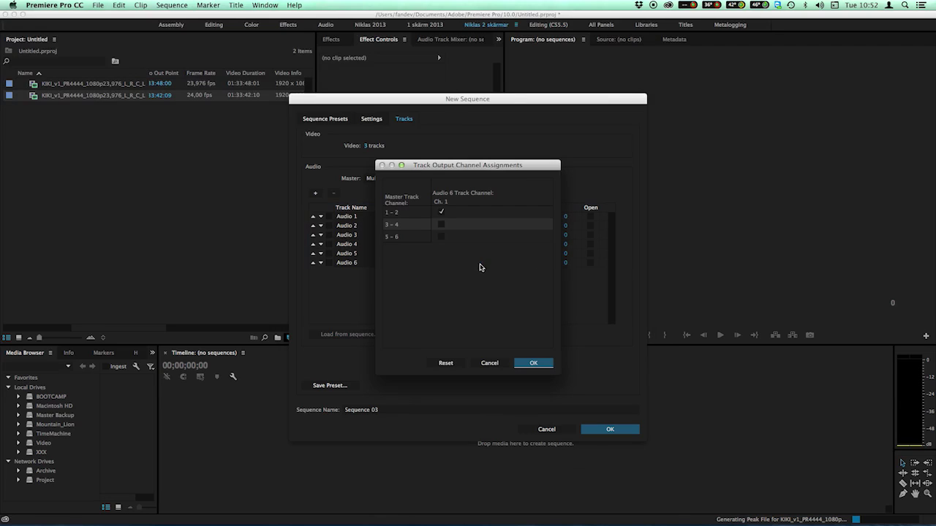
left_click(441, 236)
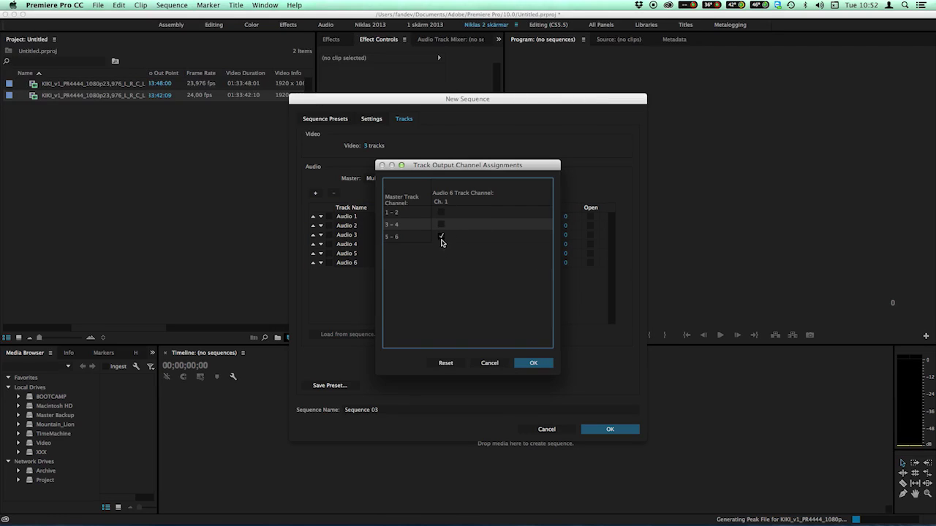
left_click(534, 363)
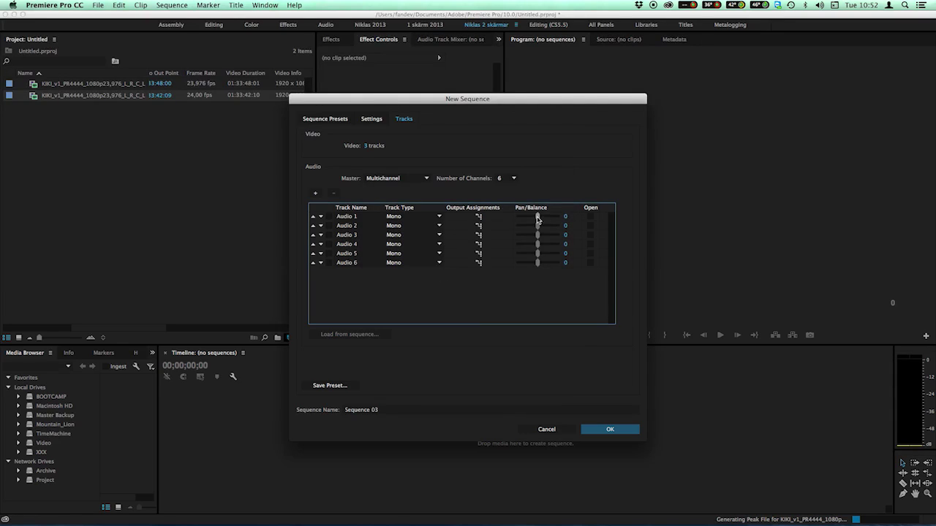
left_click_drag(537, 217, 560, 263)
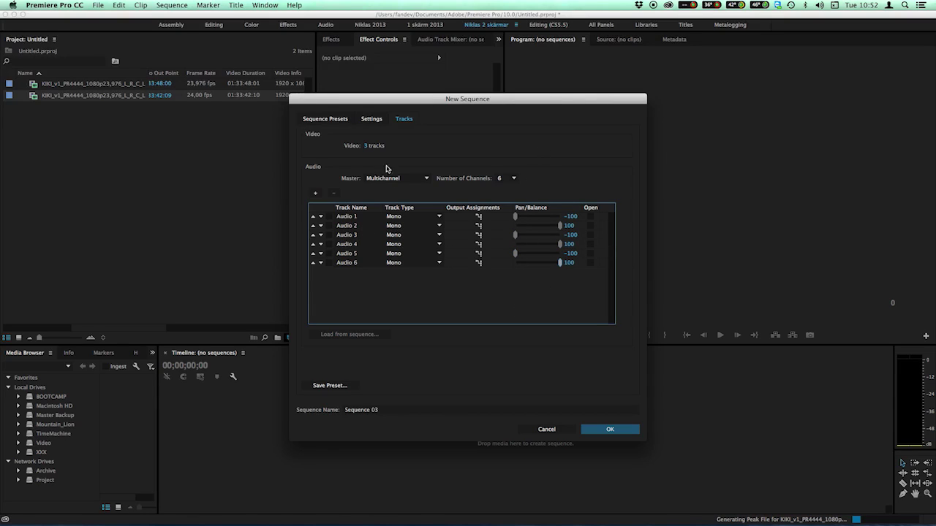
Create Sequence 03 and drop the 24 fps KIKI clip onto track V1.
left_click(630, 430)
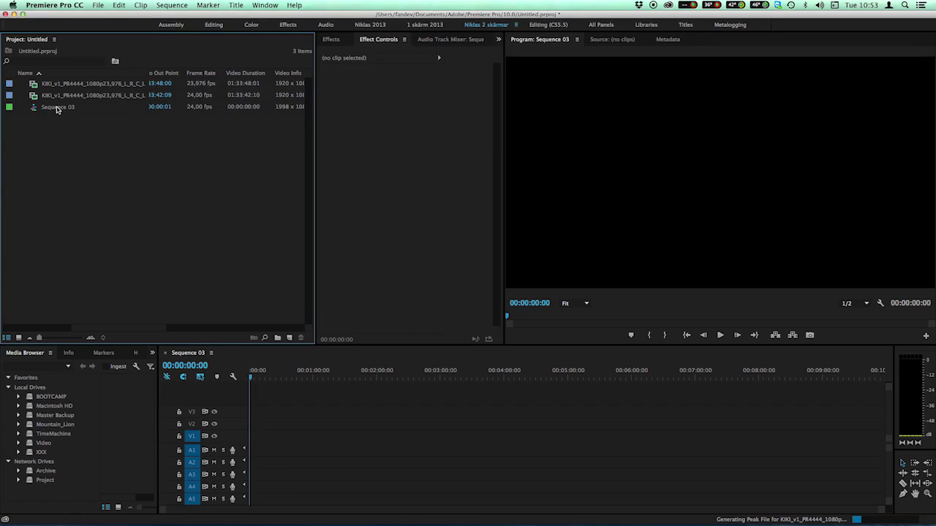
left_click(62, 98)
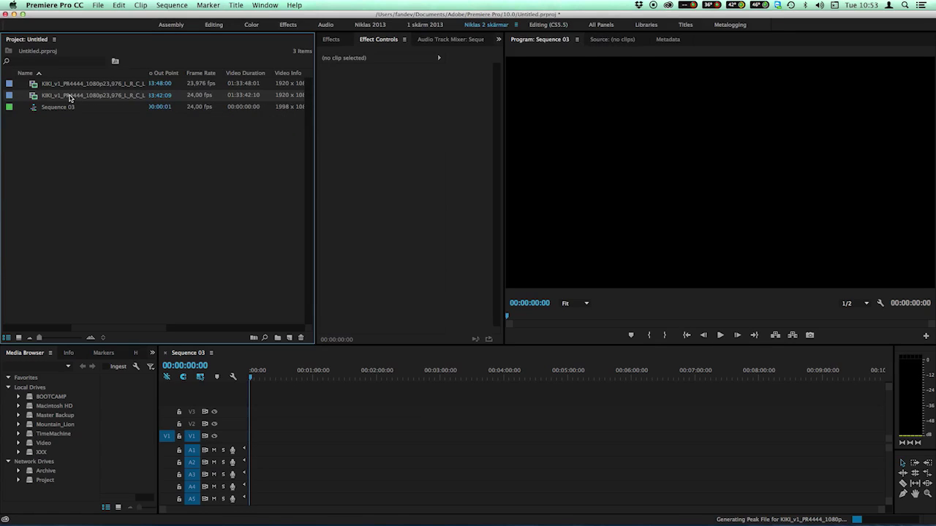
left_click_drag(70, 98, 252, 461)
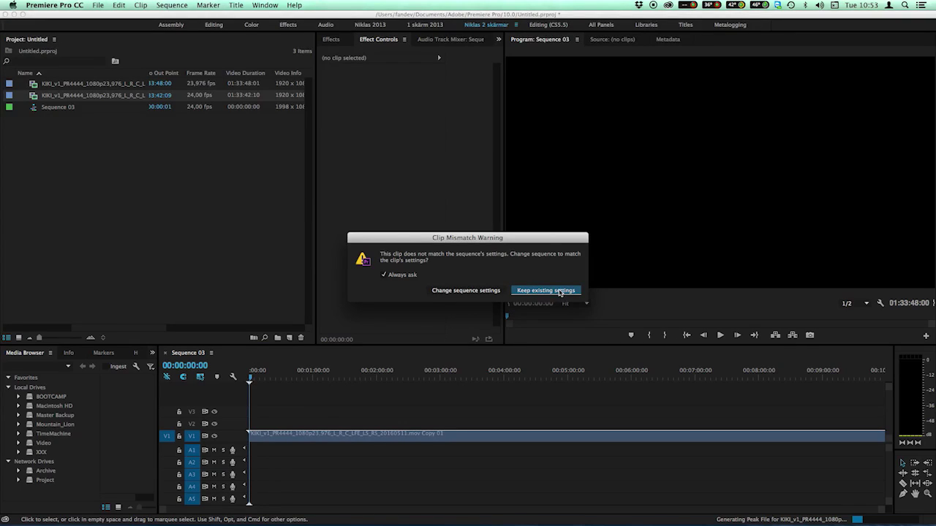
Keep Sequence 03's existing settings and move the playhead about 30 seconds in.
left_click(560, 291)
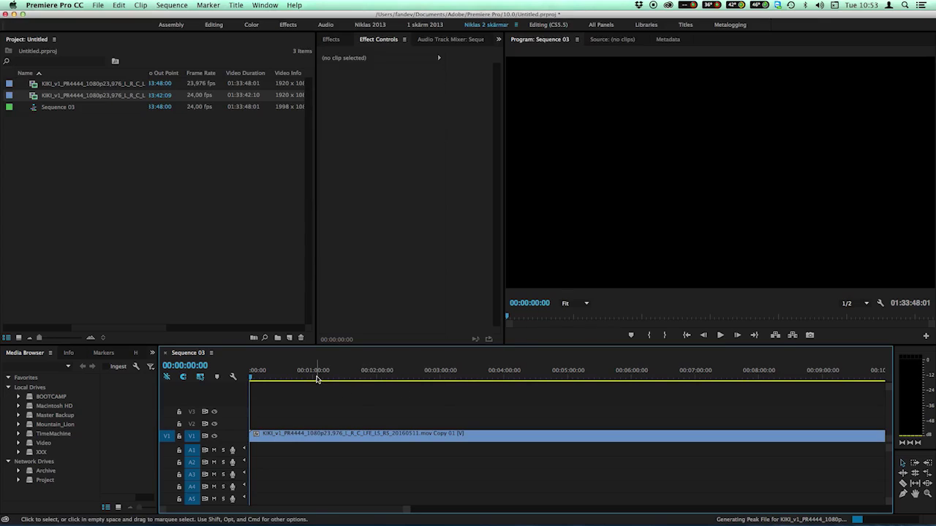
left_click_drag(317, 375, 283, 380)
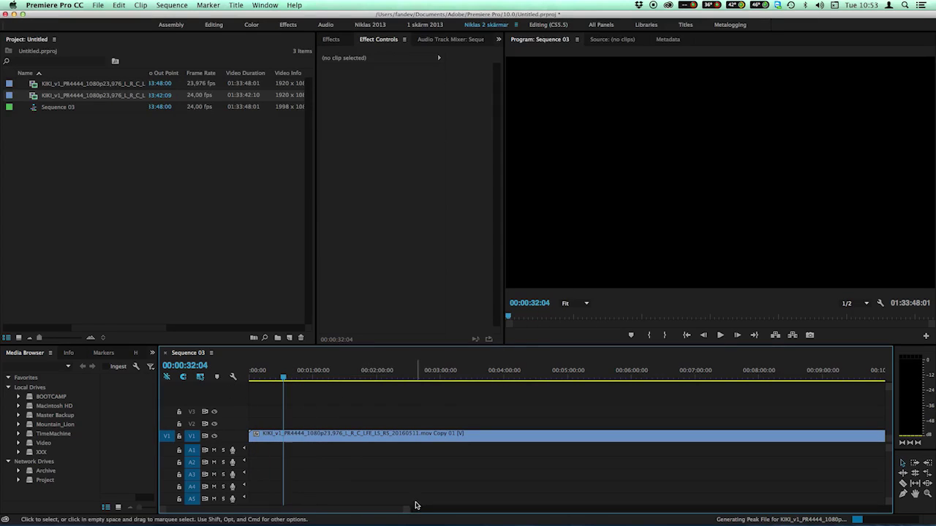
left_click_drag(409, 512, 634, 497)
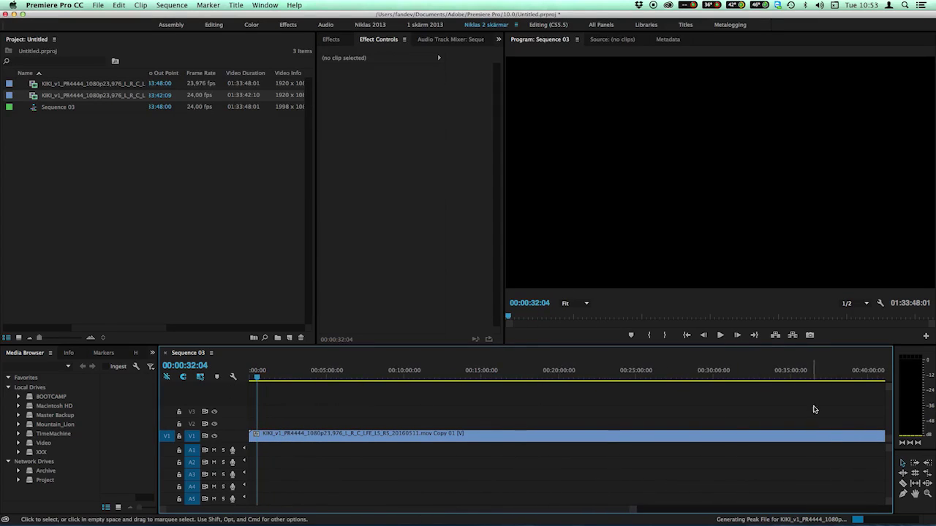
scroll(892, 490, "down", 4)
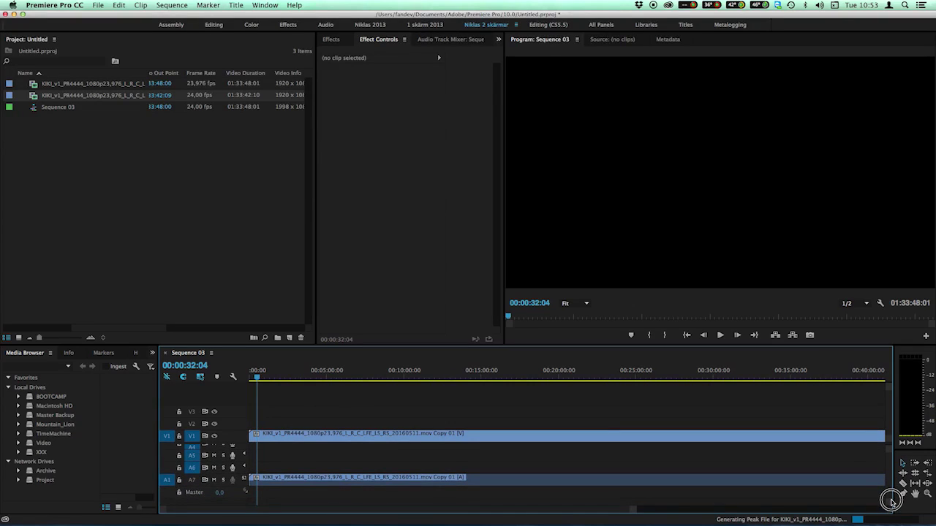
Unlink the clip's embedded audio, delete it from A1, and zoom out to the whole sequence.
left_click(498, 481)
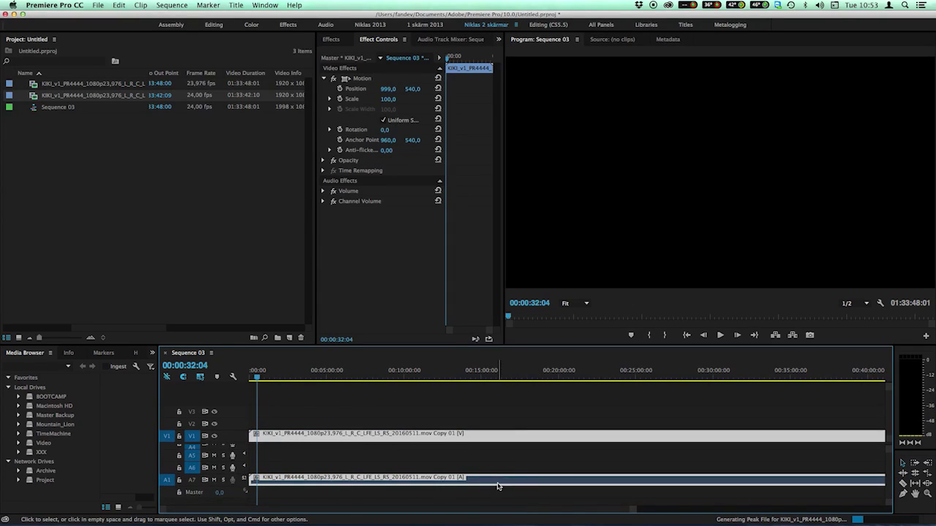
right_click(496, 482)
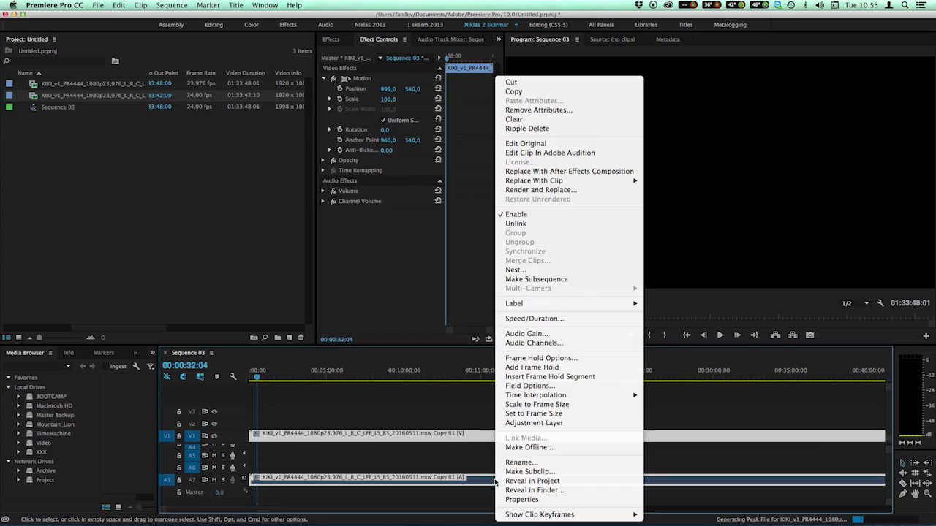
left_click(521, 224)
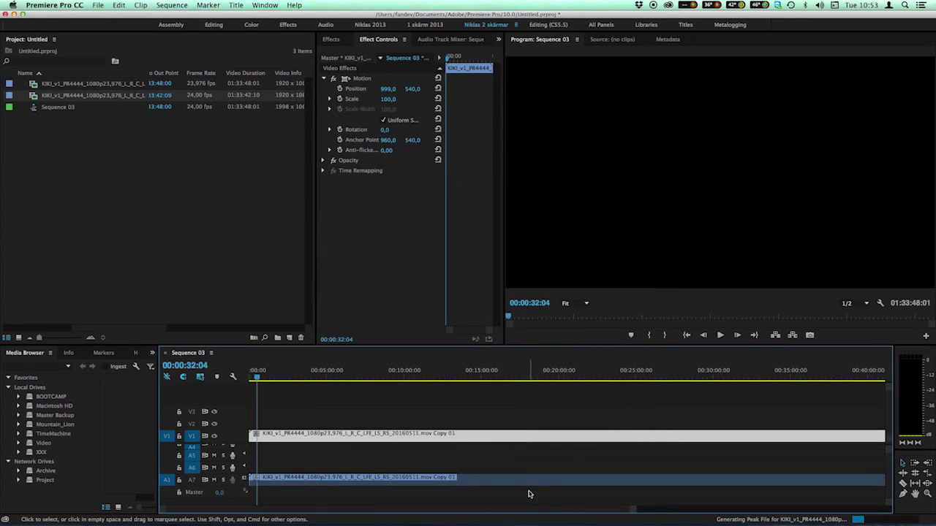
left_click(534, 482)
key("Delete")
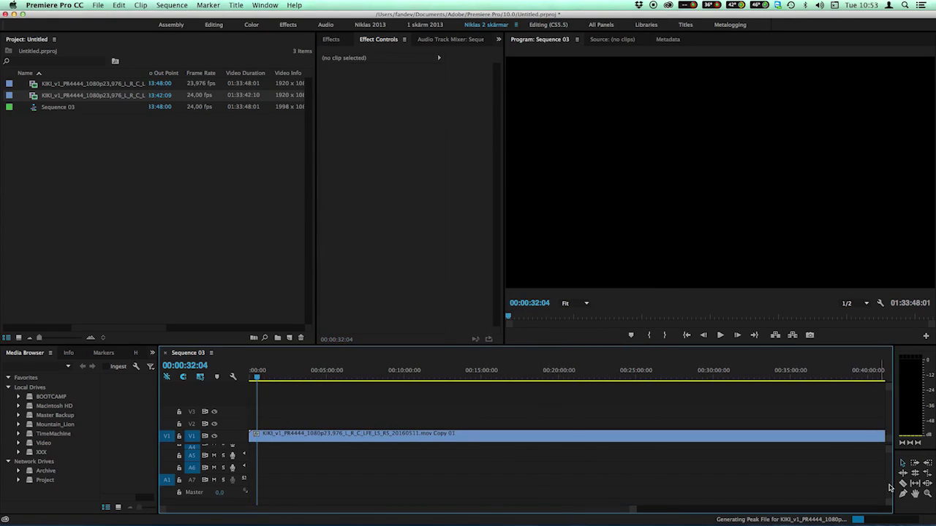
scroll(891, 487, "up", 3)
left_click_drag(634, 510, 670, 507)
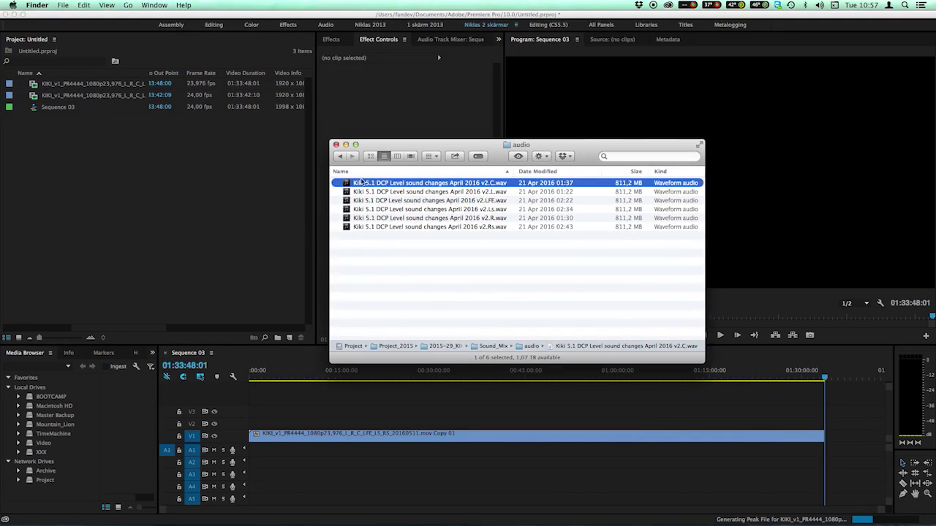
Marquee-select the six Kiki 5.1 DCP WAV stems in the Sound_Mix folder, then deselect them.
left_click_drag(411, 151, 439, 131)
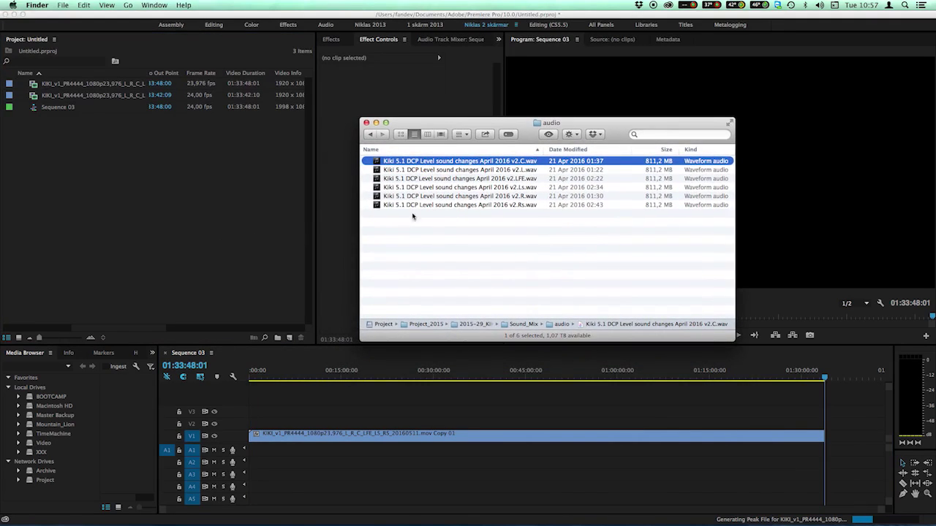
left_click_drag(470, 226, 403, 151)
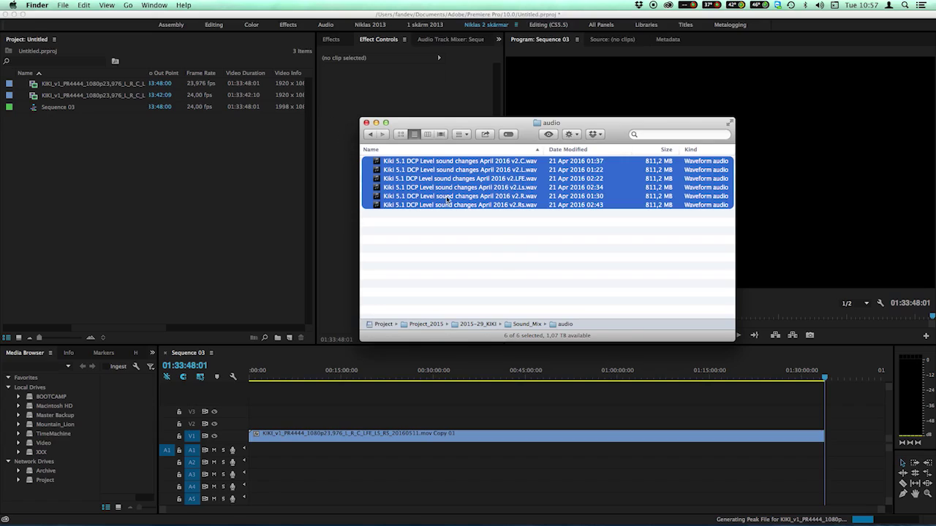
left_click(467, 251)
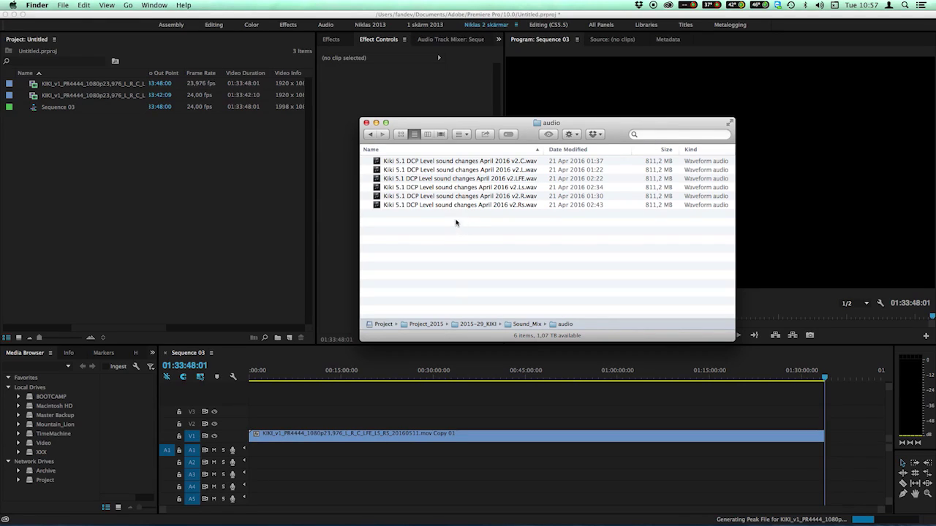
Import all six Kiki 5.1 WAV stems from Finder into Audition's Files panel.
key("super+Tab")
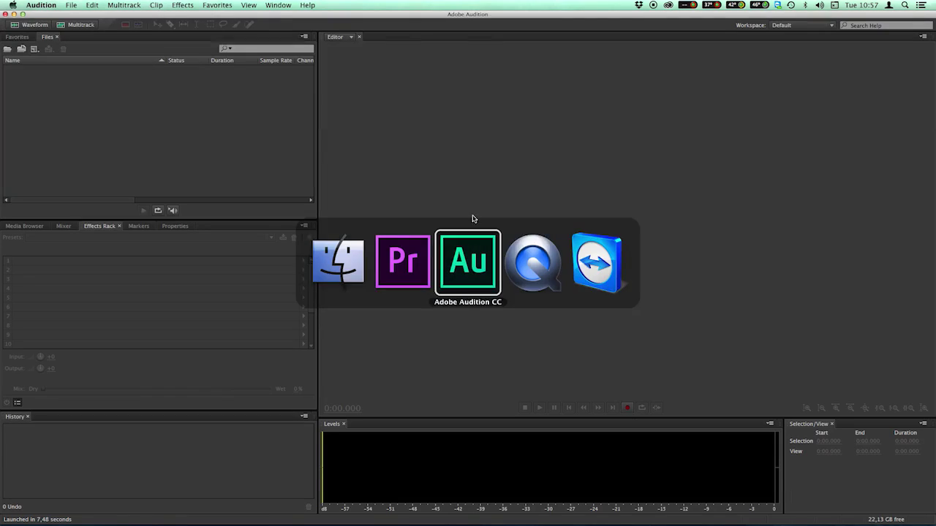
key("super+Tab")
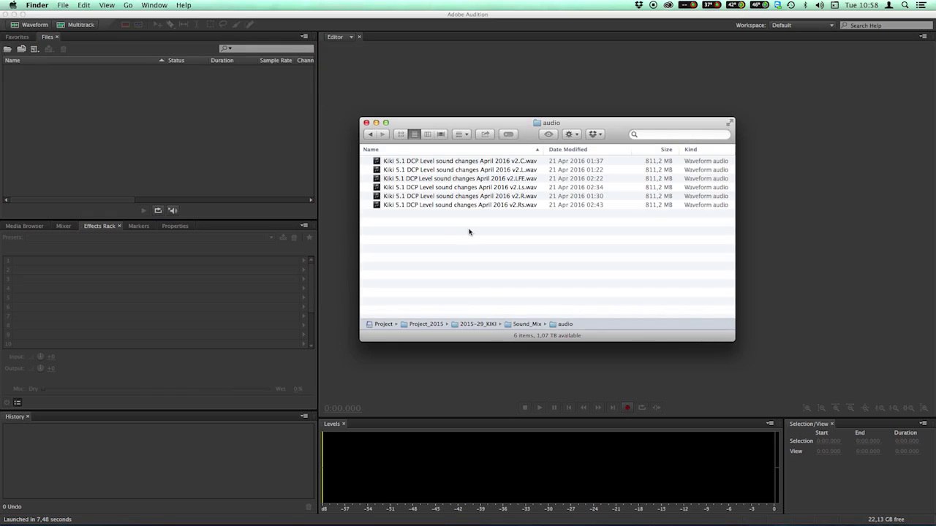
key("super+a")
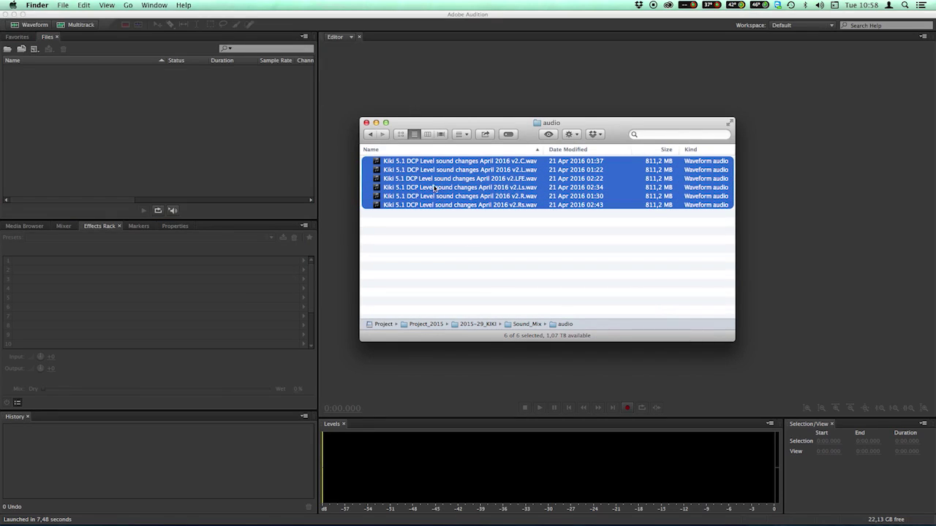
left_click_drag(458, 188, 201, 144)
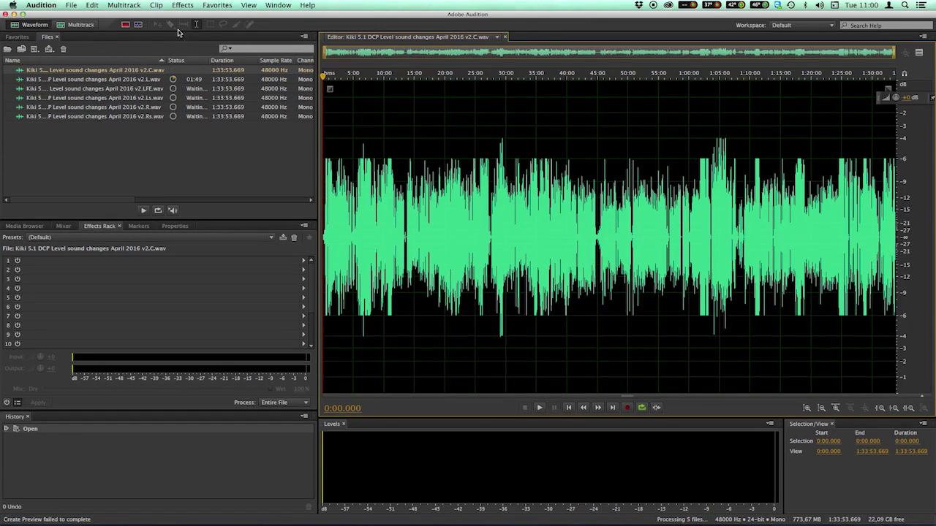
left_click(183, 6)
mouse_move(223, 204)
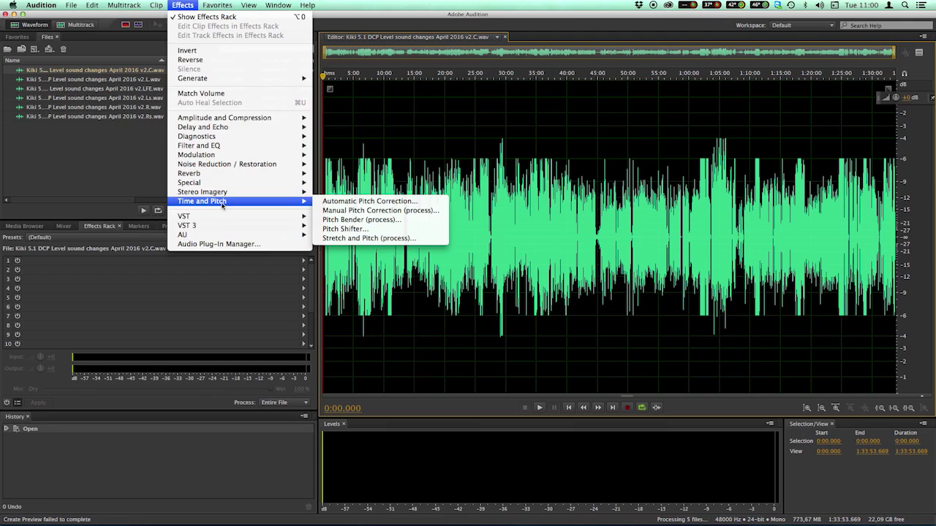
Open Stretch and Pitch (process) on the C stem with the Audition algorithm.
left_click(392, 239)
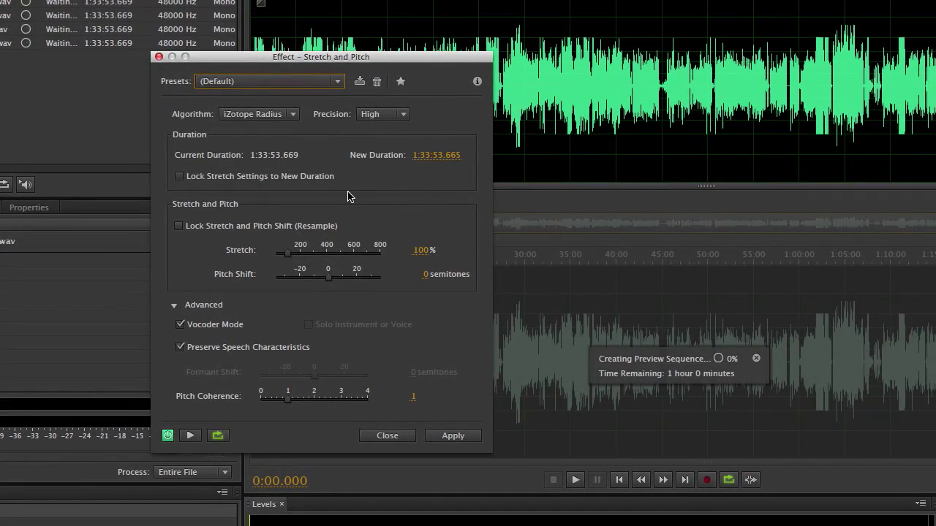
left_click(259, 117)
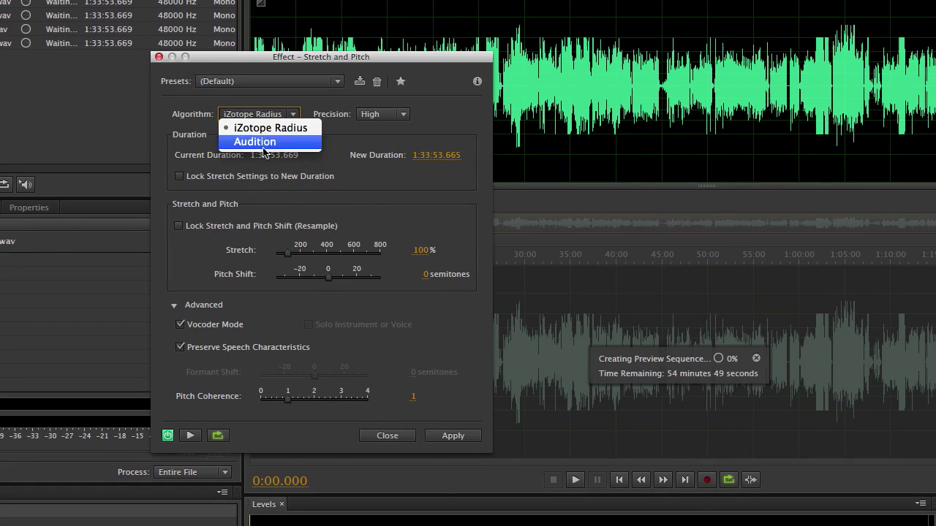
left_click(266, 143)
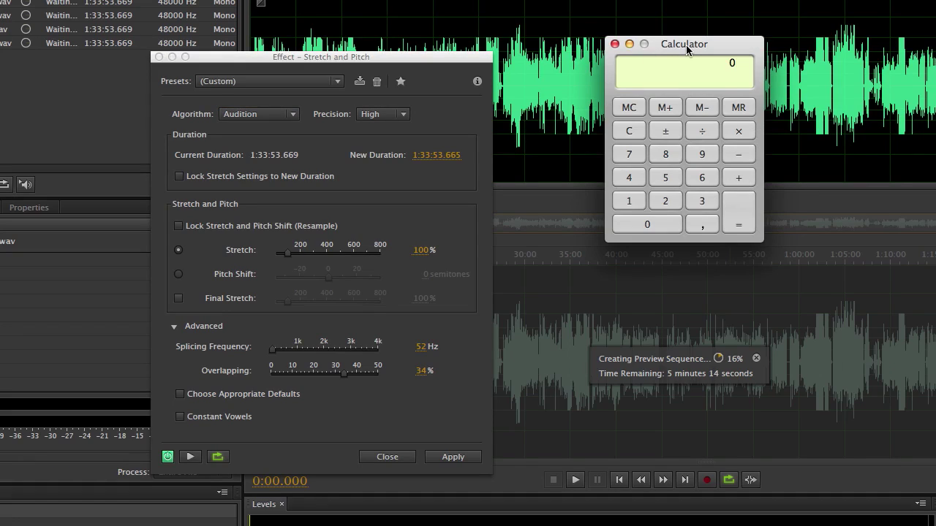
In Calculator, divide 23,976 by 24 to get 0,999.
left_click(667, 202)
left_click(702, 201)
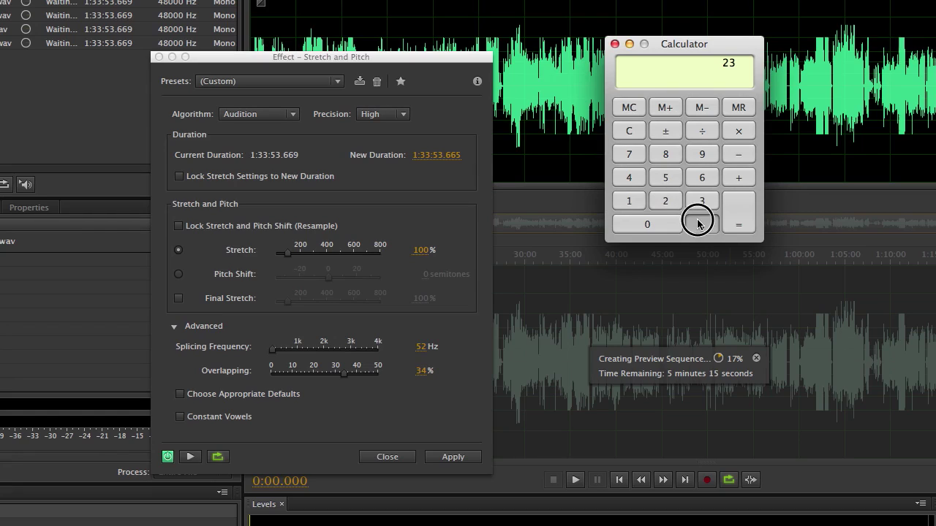
left_click(702, 225)
left_click(702, 155)
left_click(623, 157)
left_click(702, 178)
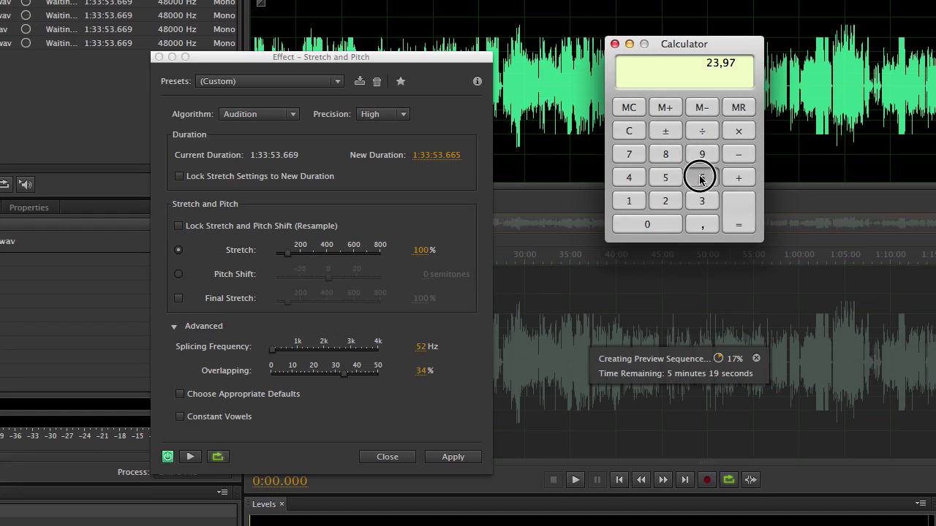
left_click(701, 132)
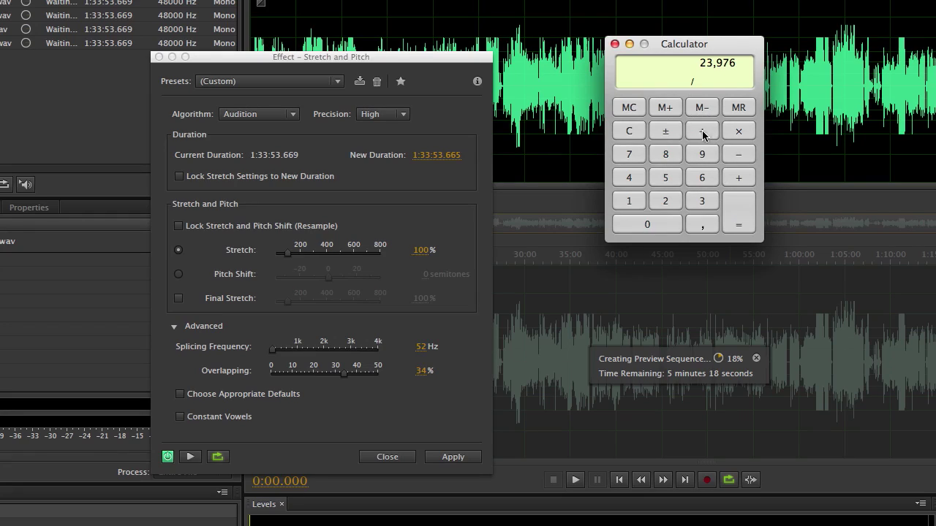
left_click(666, 199)
left_click(628, 177)
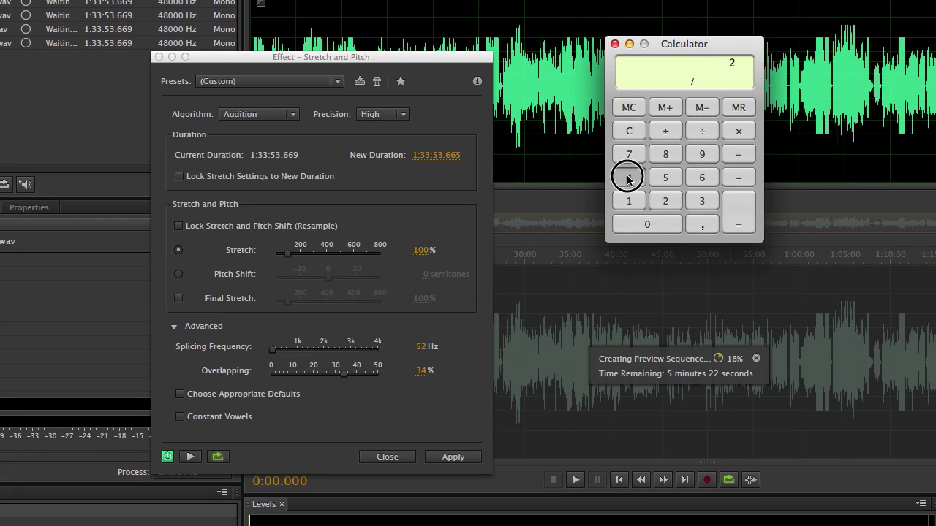
left_click(736, 221)
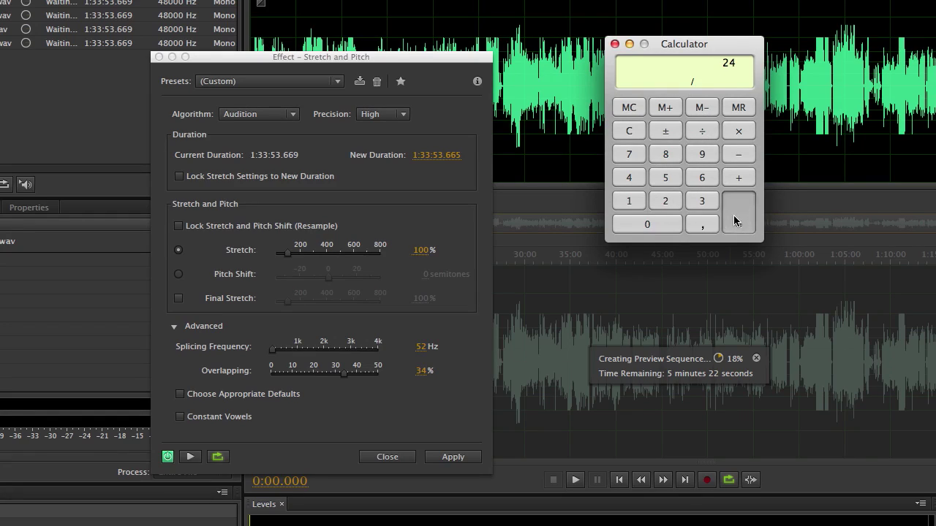
Multiply the result by 100 to get the 99,9 stretch percentage.
left_click(737, 132)
left_click(631, 203)
left_click(635, 220)
left_click(636, 220)
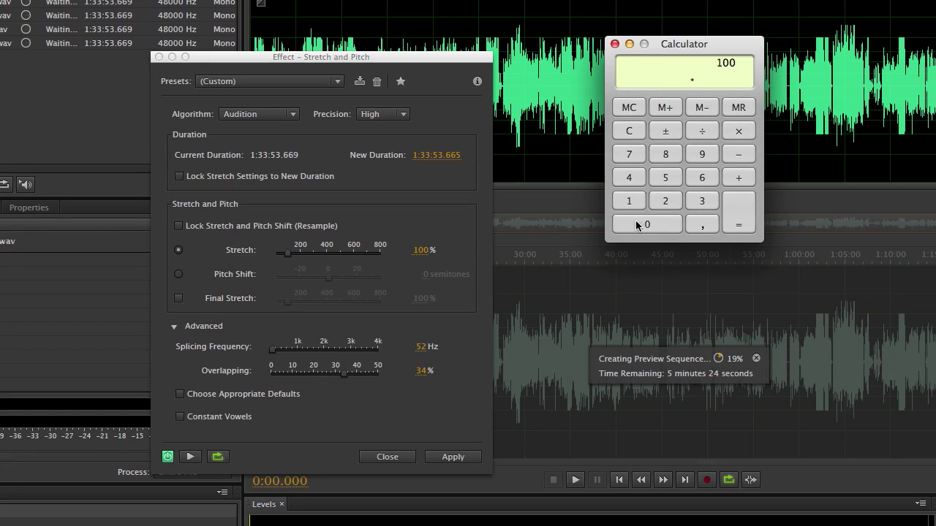
left_click(741, 214)
Enter 99.9 as the Stretch percentage for the C stem.
left_click(445, 217)
left_click(422, 253)
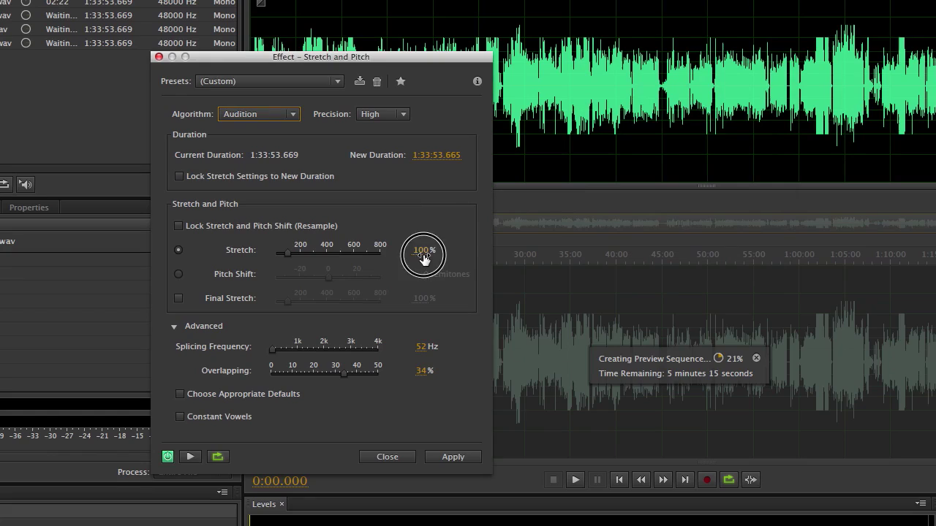
type("99.9")
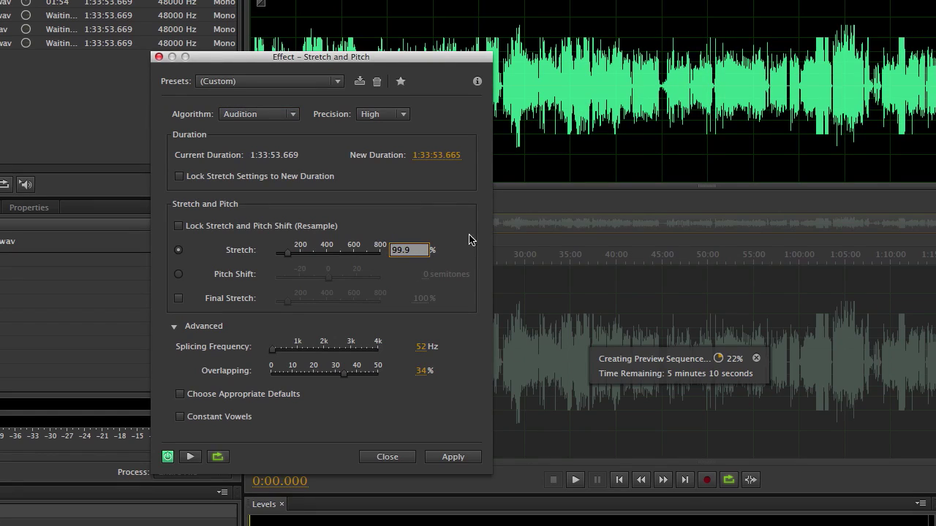
key("Return")
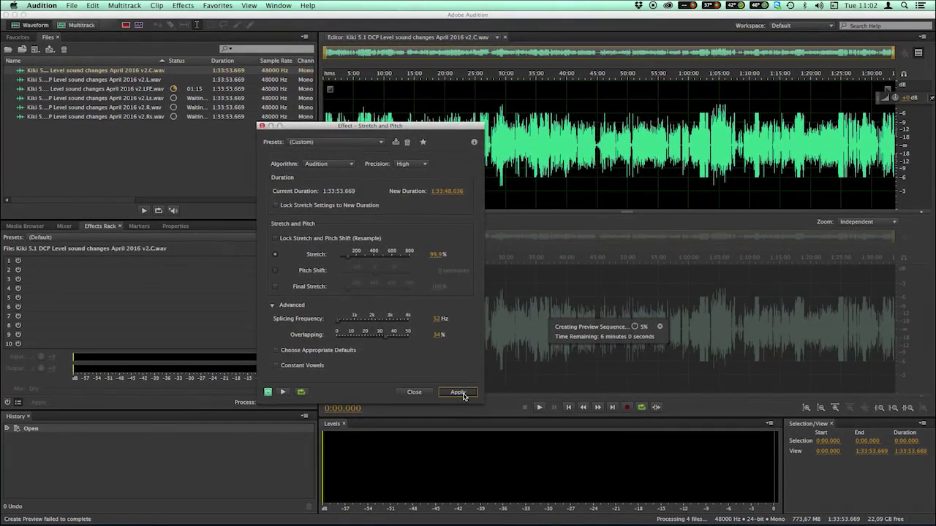
Apply the 99.9% stretch to the C stem, then to the L stem.
left_click(459, 393)
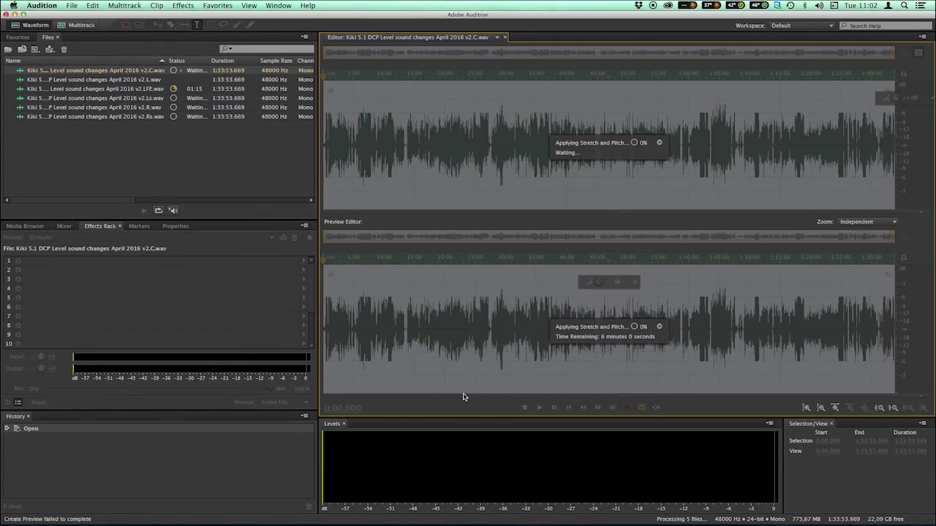
double_click(134, 80)
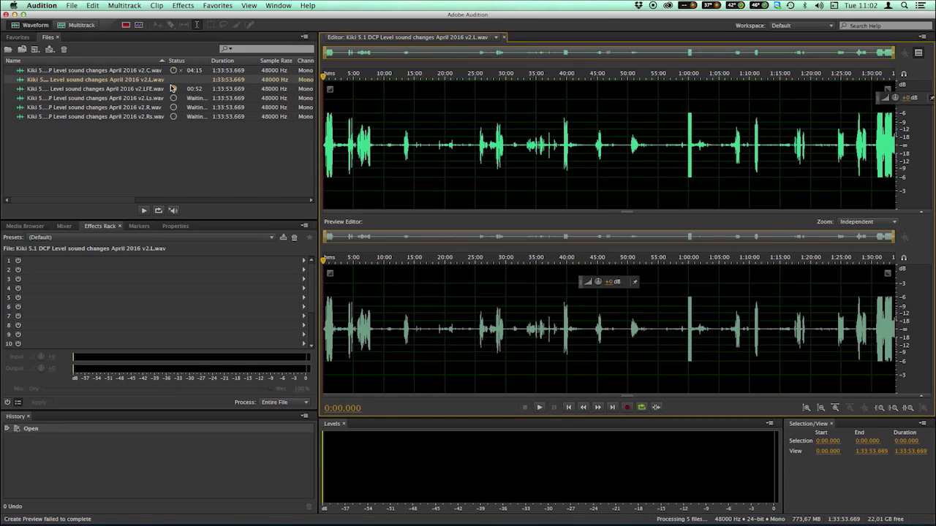
left_click(182, 6)
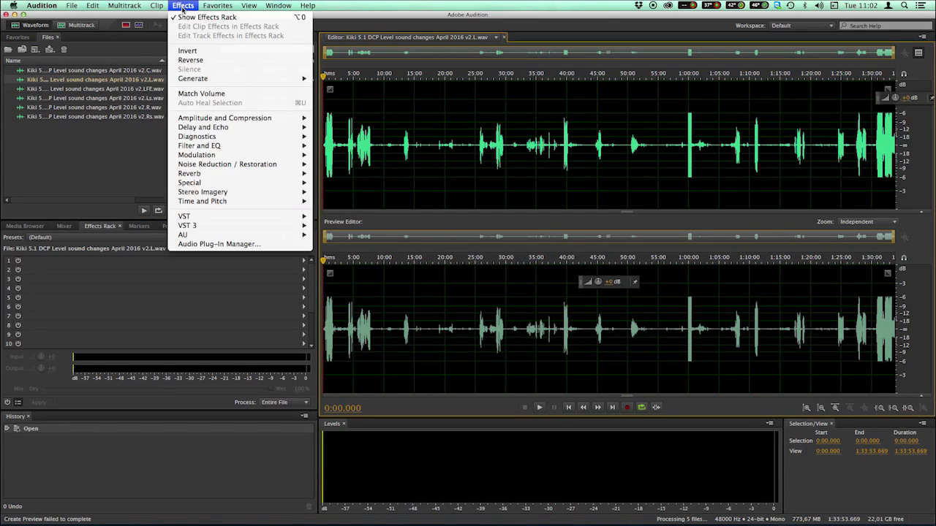
mouse_move(251, 202)
left_click(363, 238)
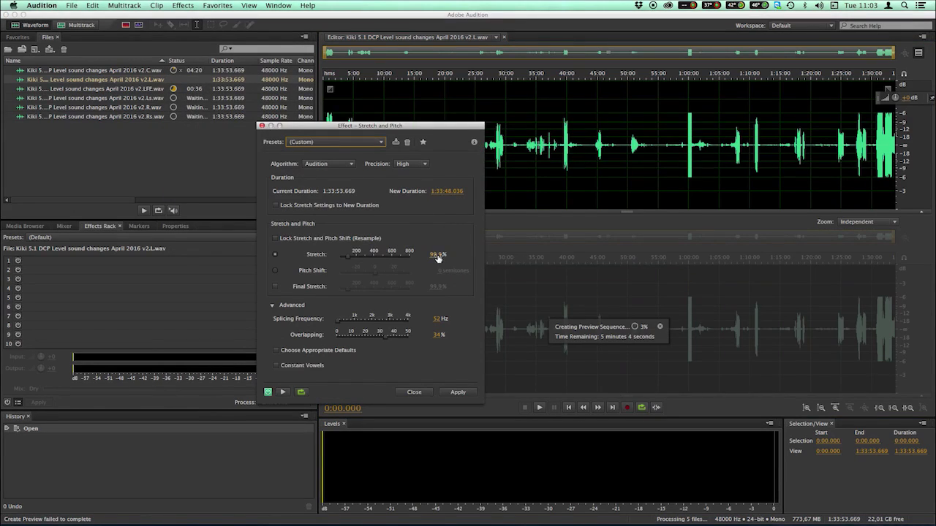
left_click(457, 392)
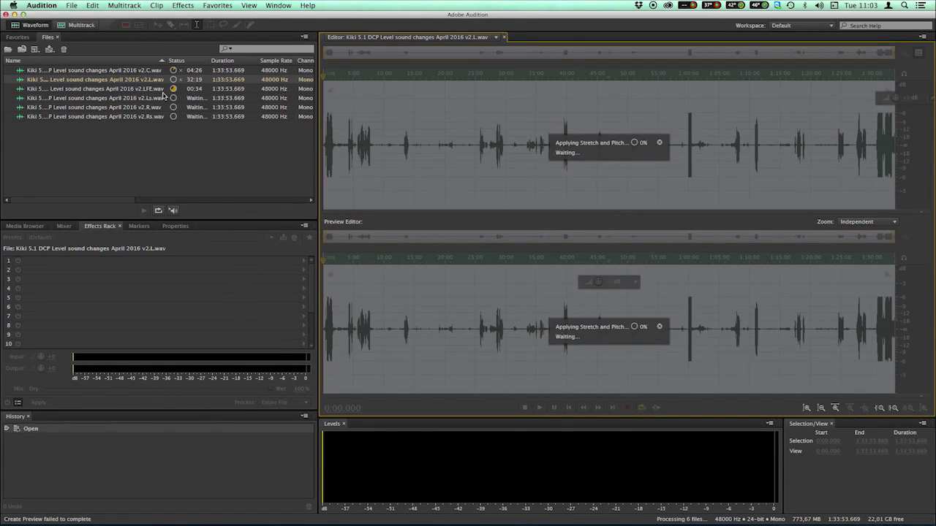
Apply the same 99.9% Stretch and Pitch process to the LFE stem.
left_click(118, 91)
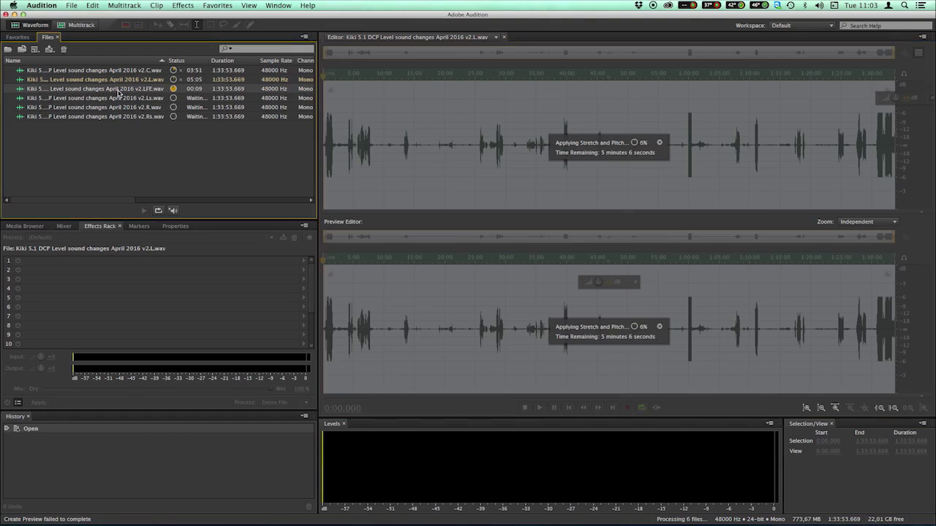
left_click(118, 88)
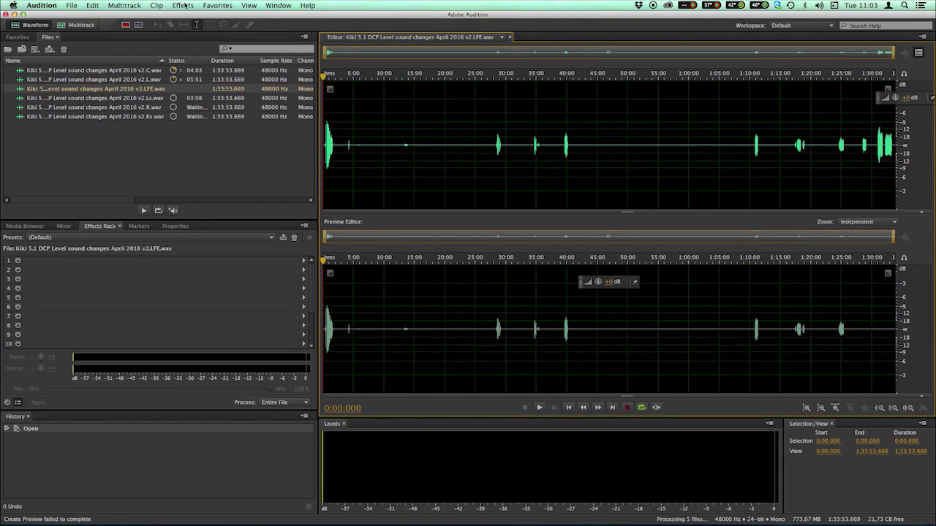
left_click(185, 5)
mouse_move(219, 202)
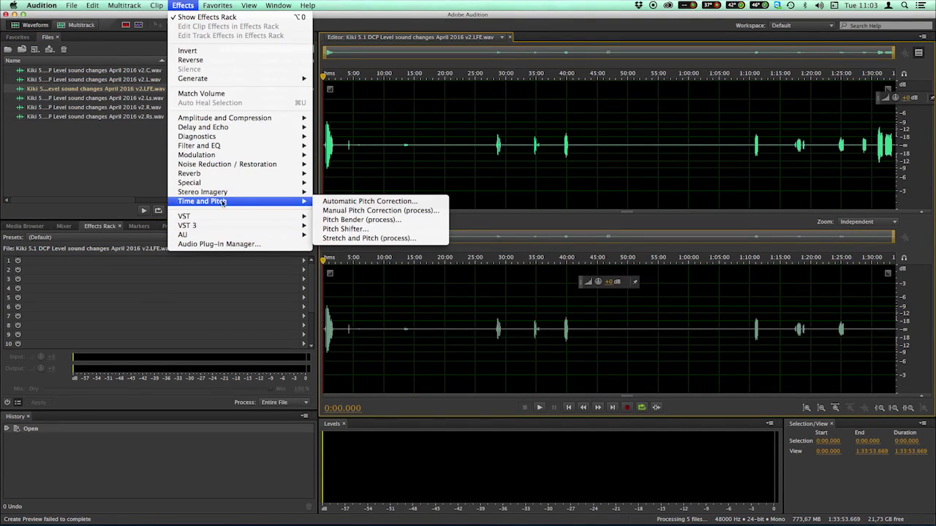
left_click(406, 238)
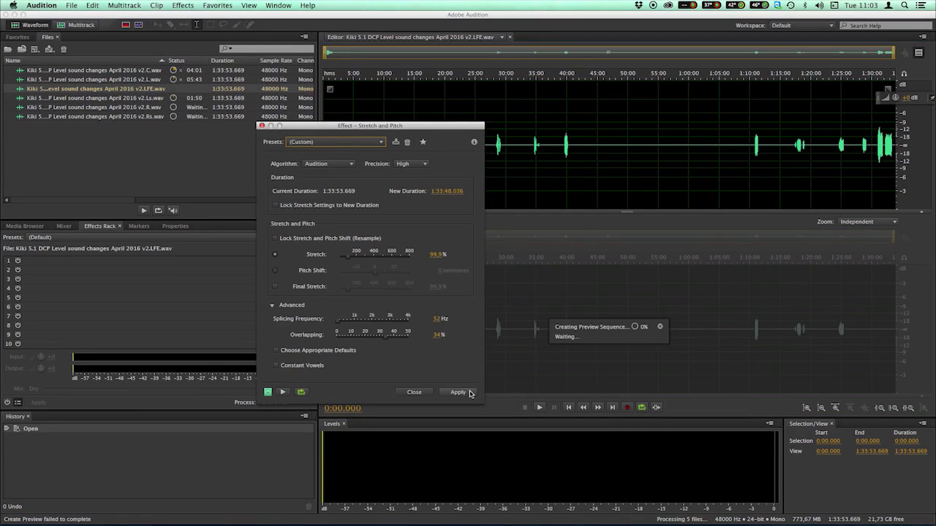
left_click(457, 393)
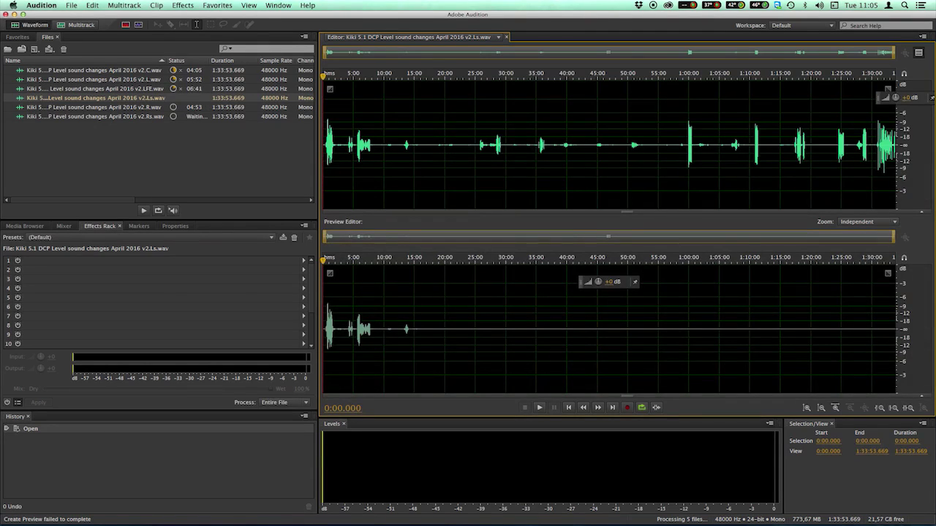
Apply the 99.9% Stretch and Pitch process to the Ls, R and Rs stems in turn.
left_click(184, 6)
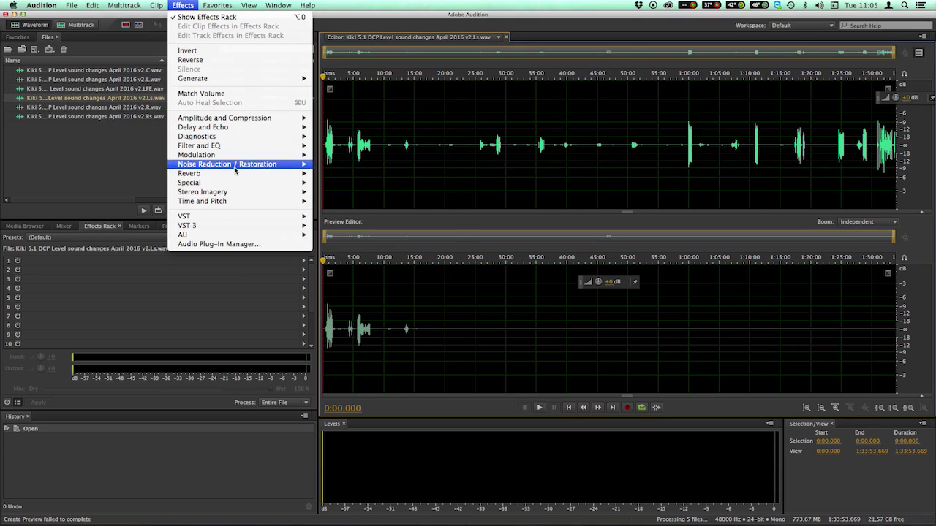
mouse_move(239, 201)
left_click(361, 238)
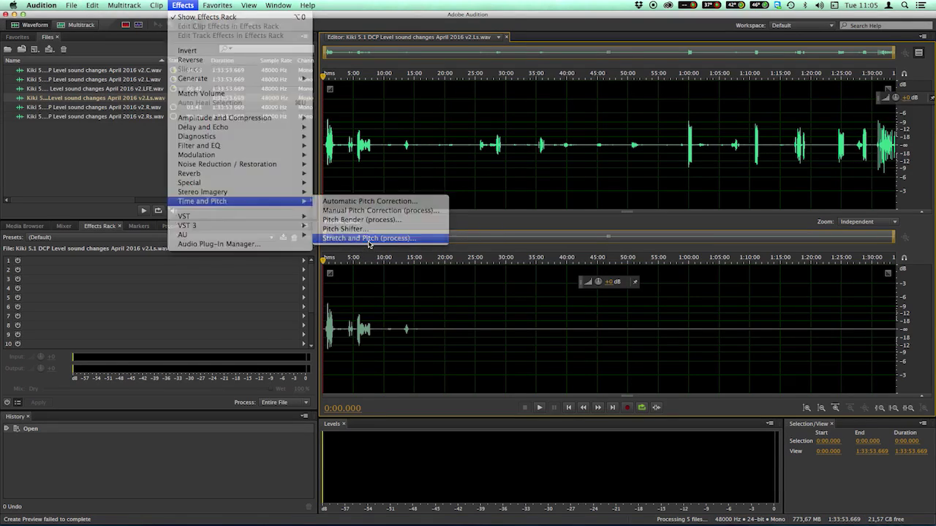
left_click(465, 392)
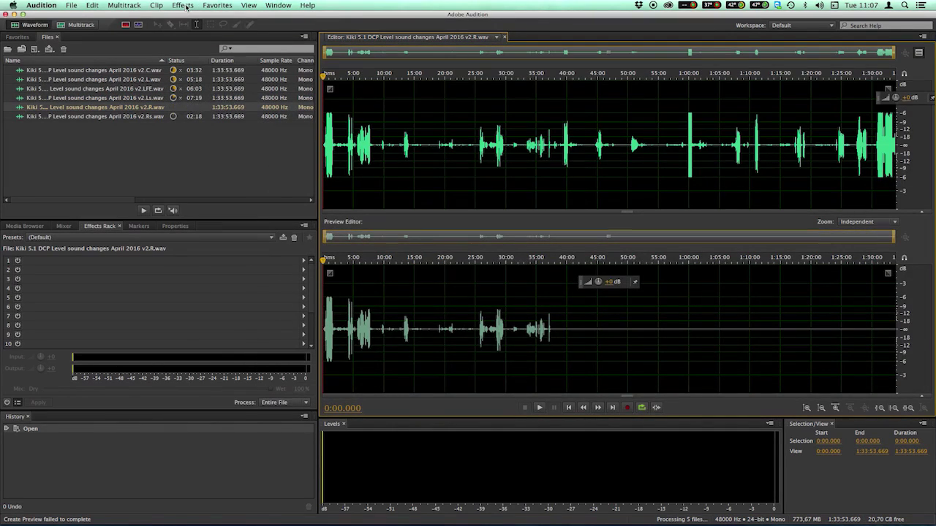
left_click(183, 6)
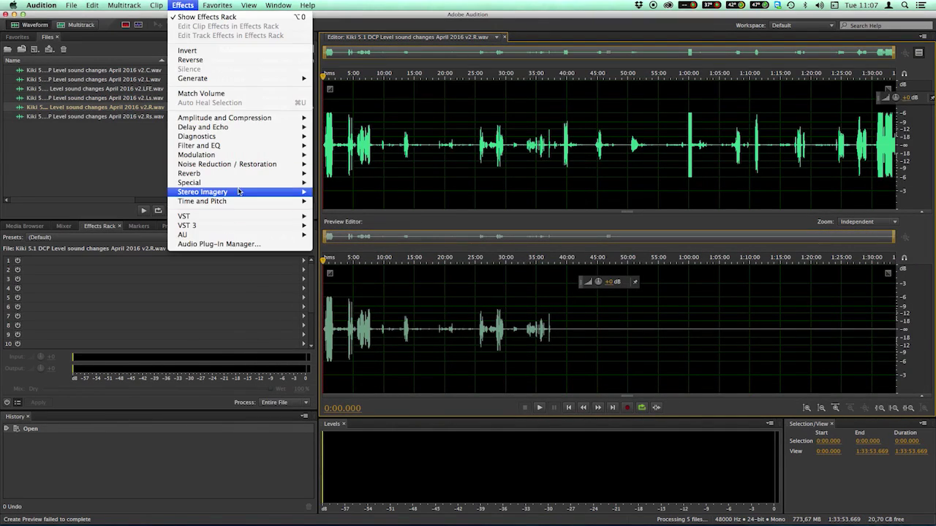
mouse_move(241, 201)
left_click(406, 238)
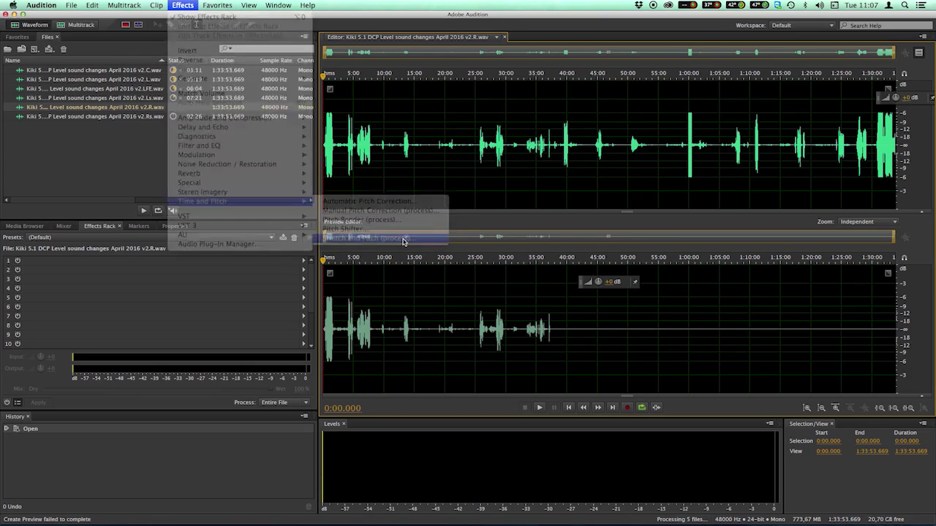
left_click(458, 392)
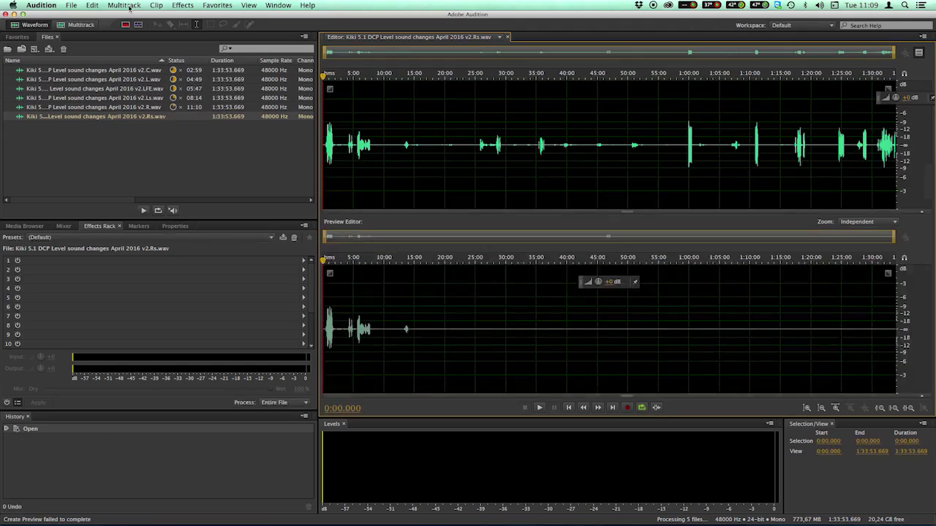
left_click(181, 7)
mouse_move(238, 203)
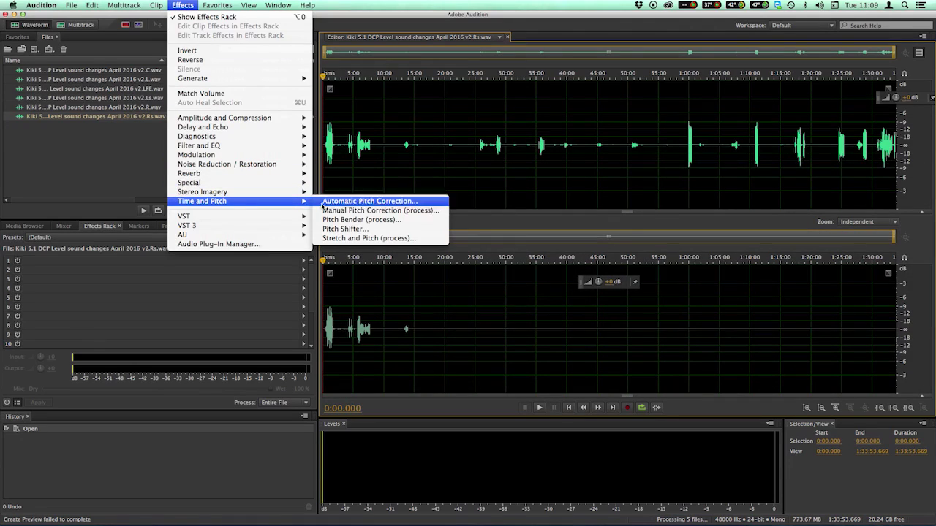
left_click(343, 239)
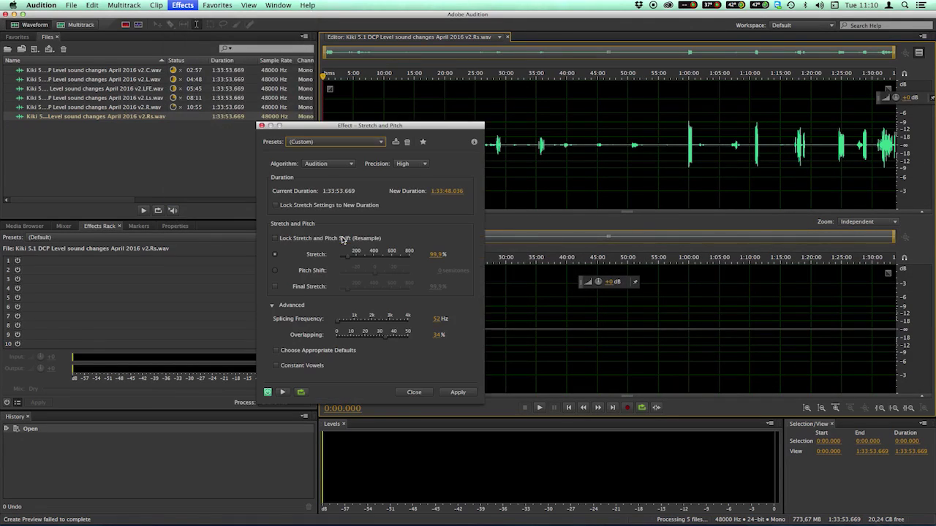
left_click(457, 392)
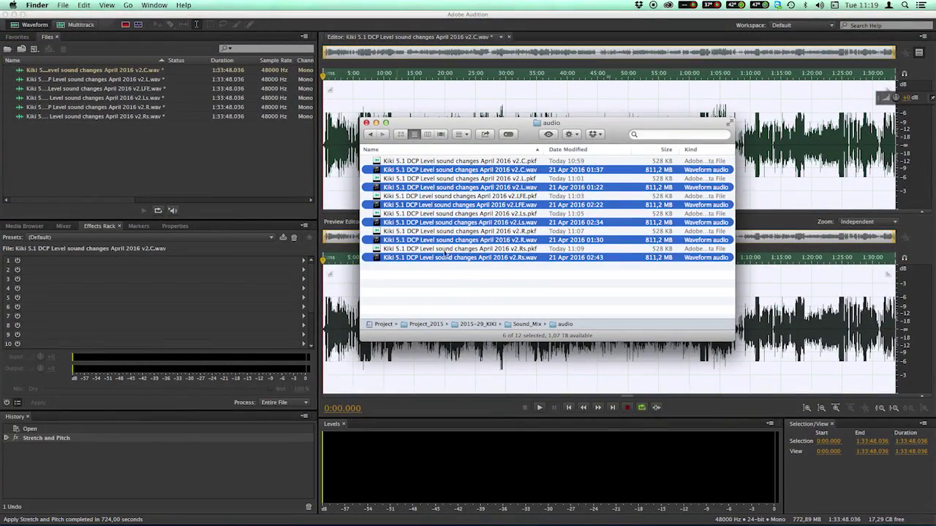
left_click(444, 162)
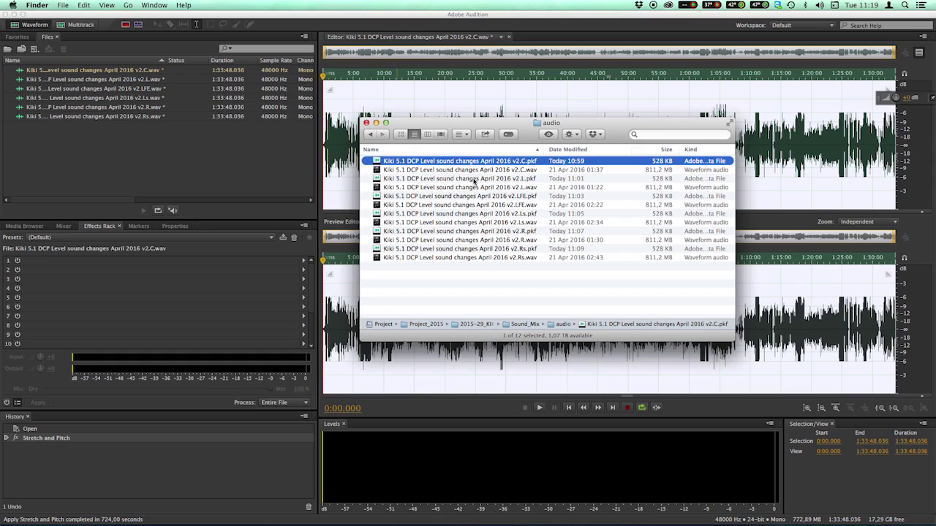
left_click(473, 179, "super")
left_click(475, 197, "super")
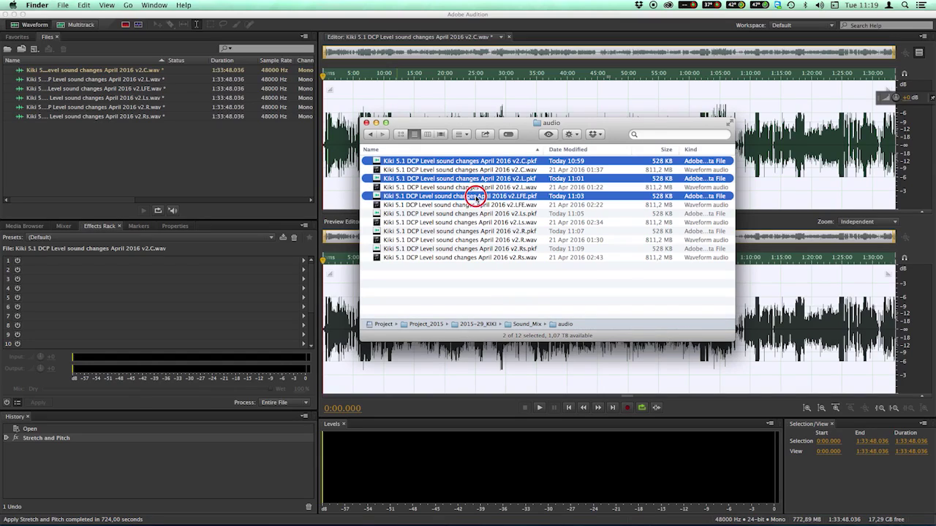
left_click(476, 214, "super")
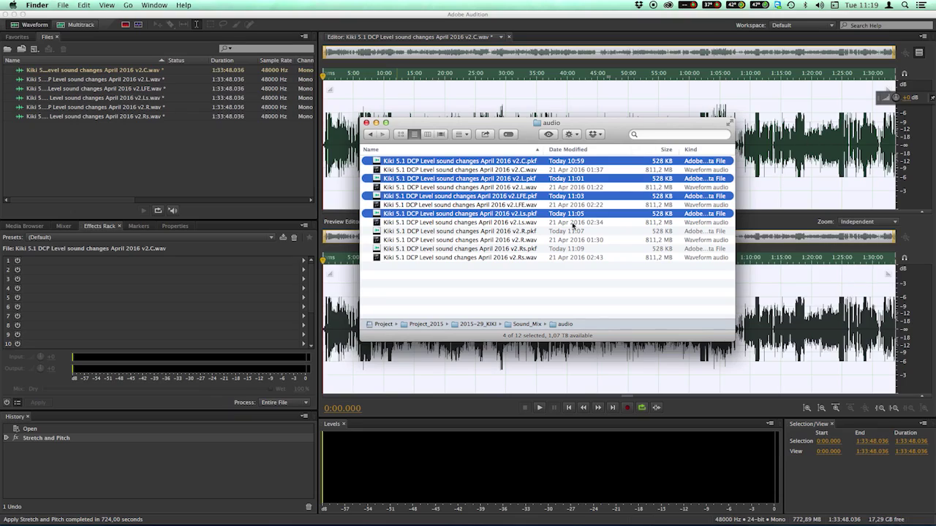
key("super+alt+a")
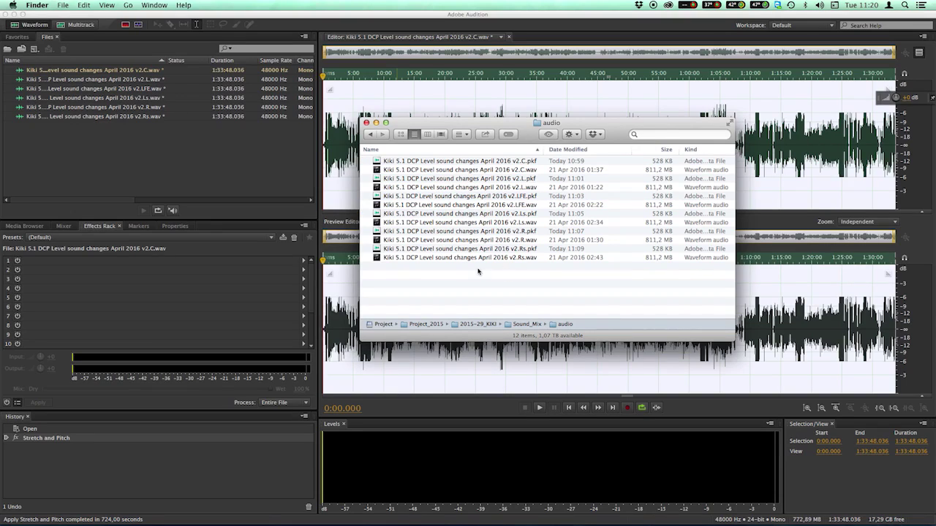
Save the stretched C and L stems in Audition.
left_click(226, 168)
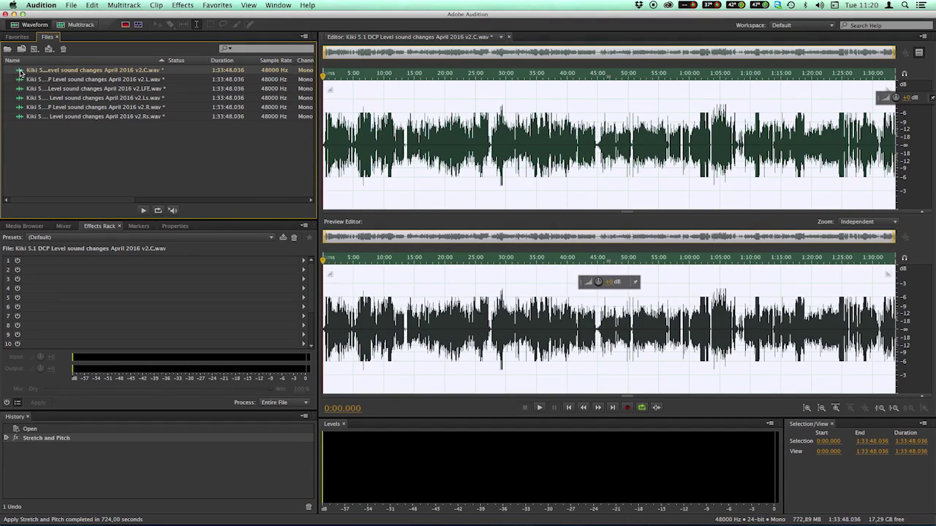
left_click(71, 5)
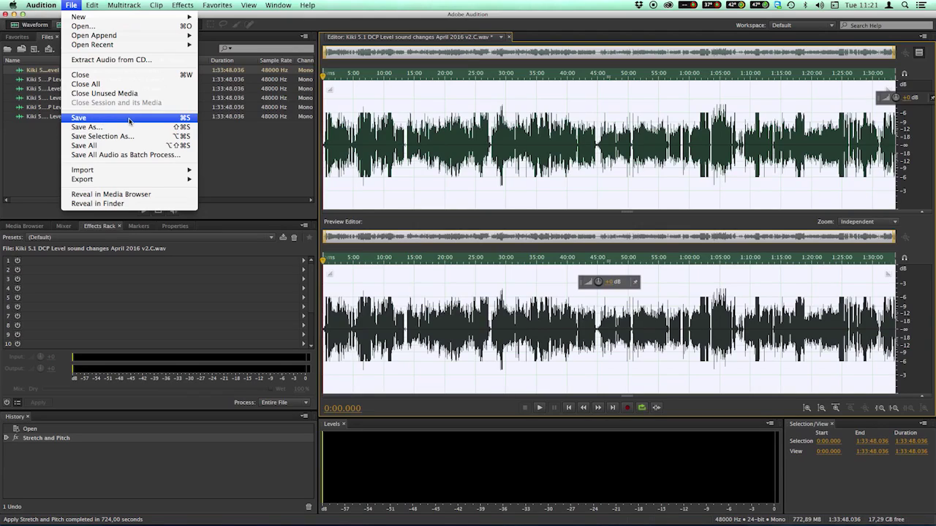
left_click(170, 120)
double_click(102, 80)
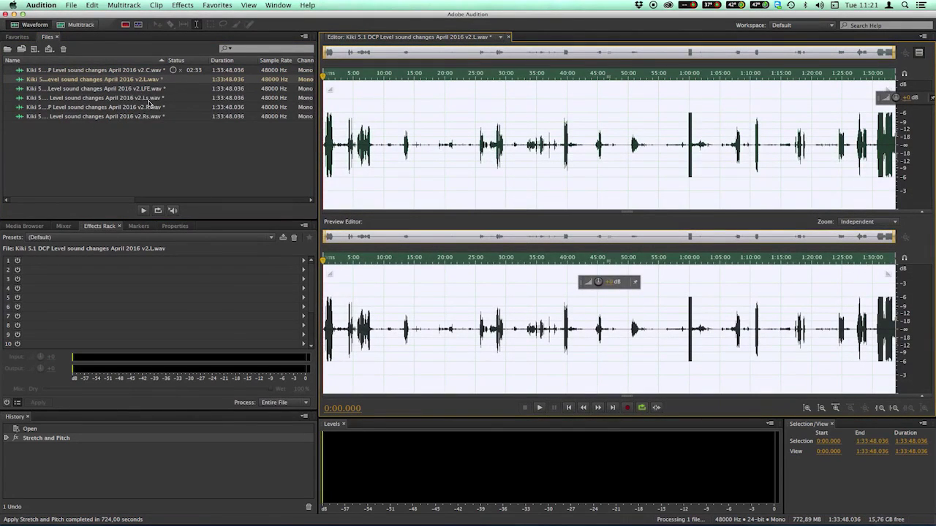
key("super+s")
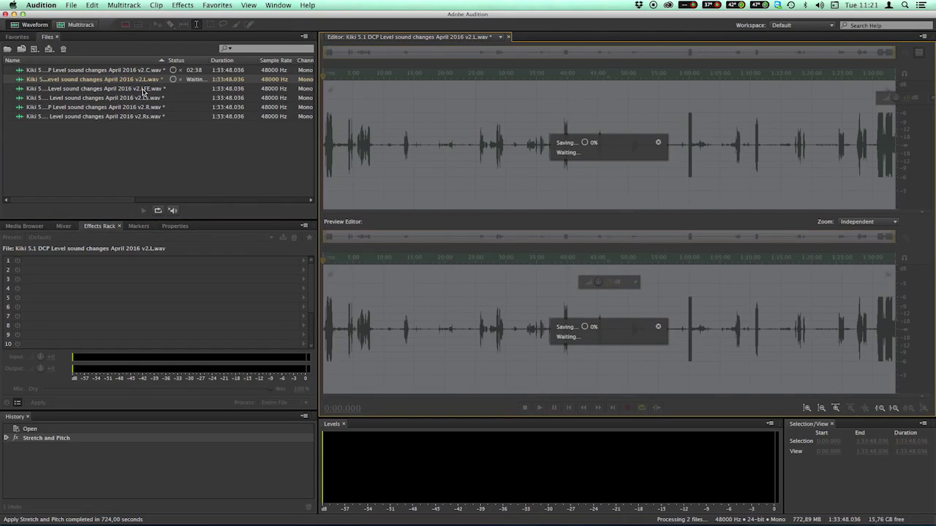
Save the stretched Ls, R and Rs stems, then select all six stem files.
double_click(144, 90)
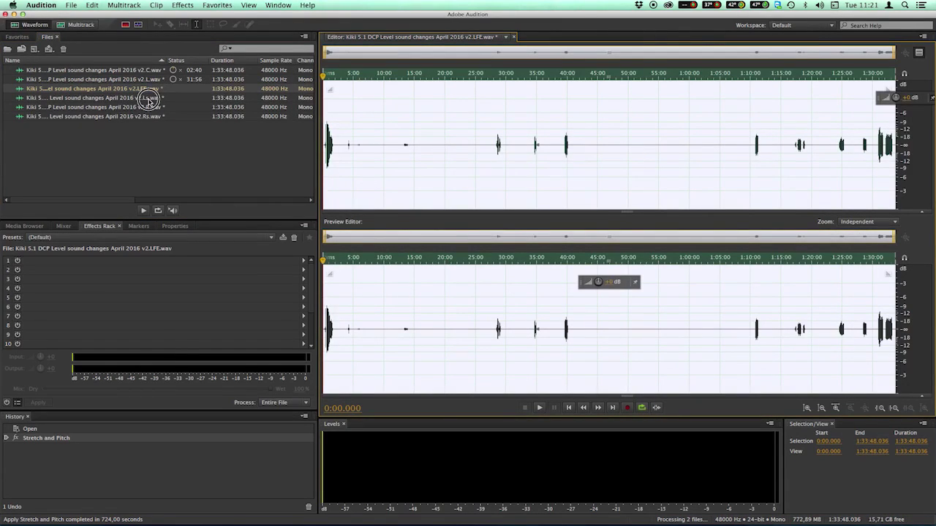
double_click(148, 98)
key("super+s")
double_click(146, 108)
key("super+s")
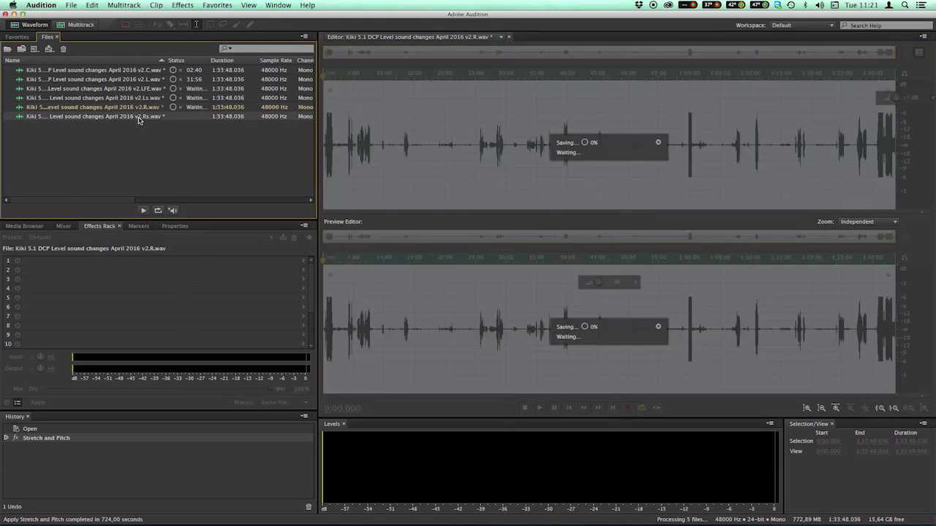
double_click(149, 117)
key("super+s")
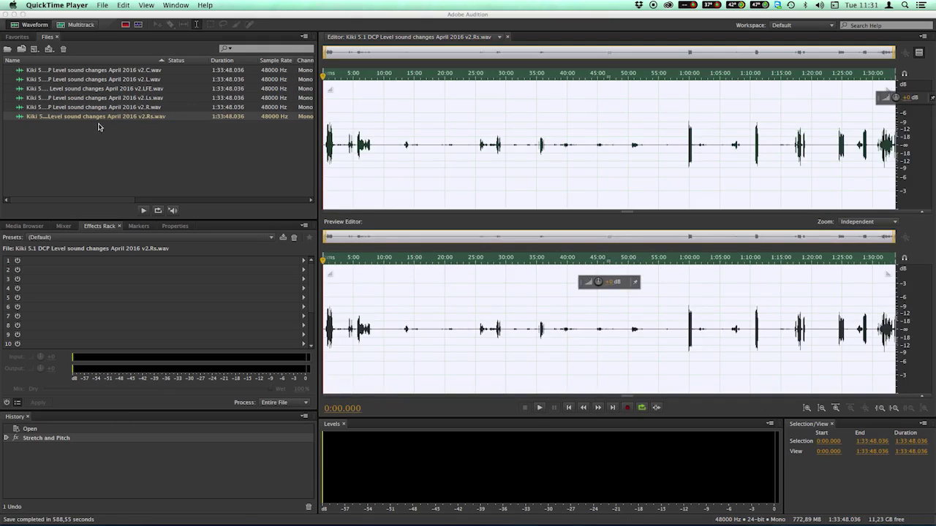
left_click(139, 142)
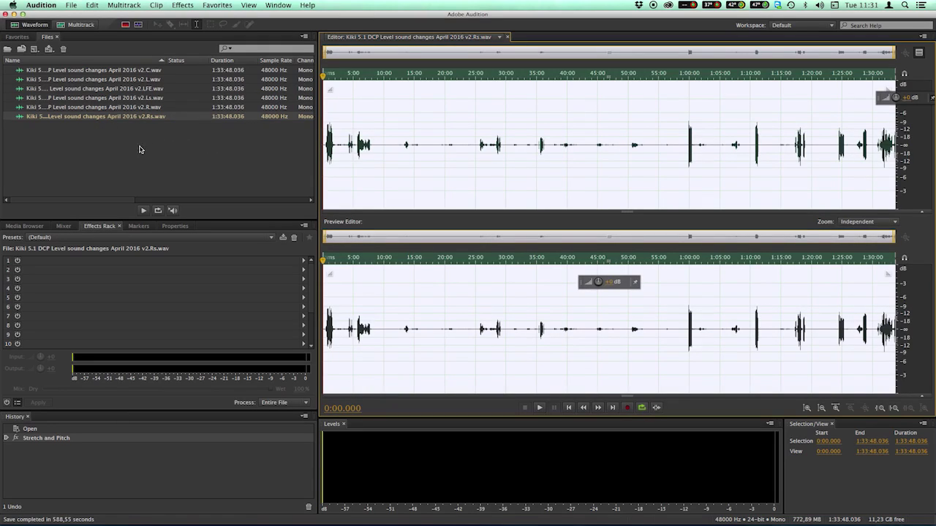
left_click(140, 149)
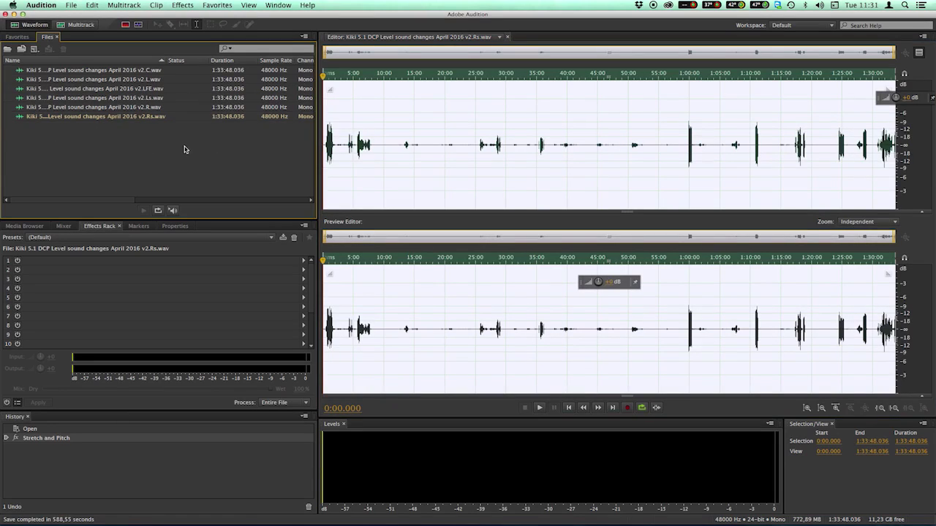
key("super+a")
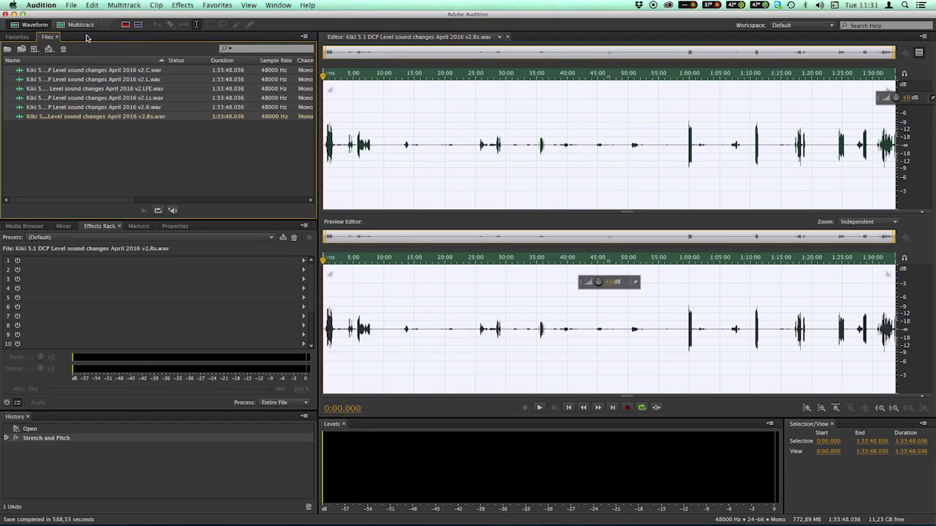
Close the six stems, import the KIKI_v1 movie, and open its 6-channel audio.
key("super+w")
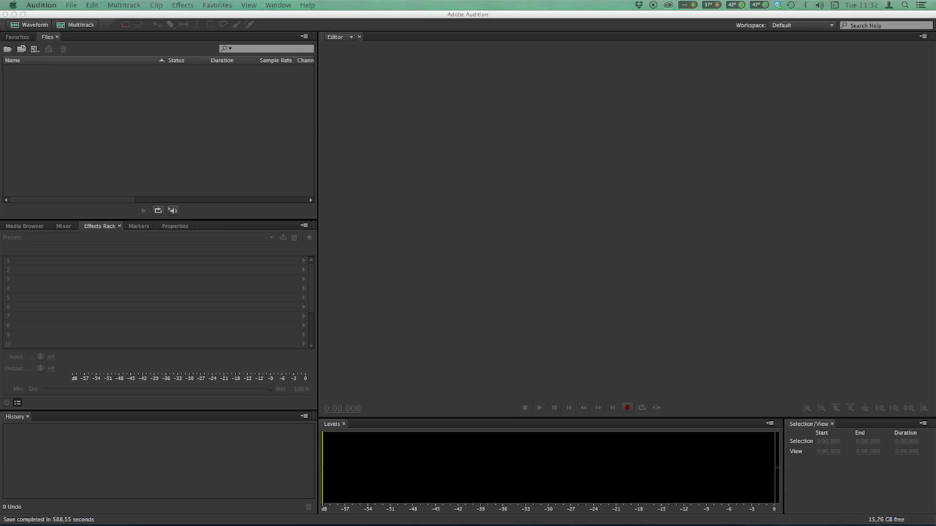
left_click_drag(156, 330, 152, 160)
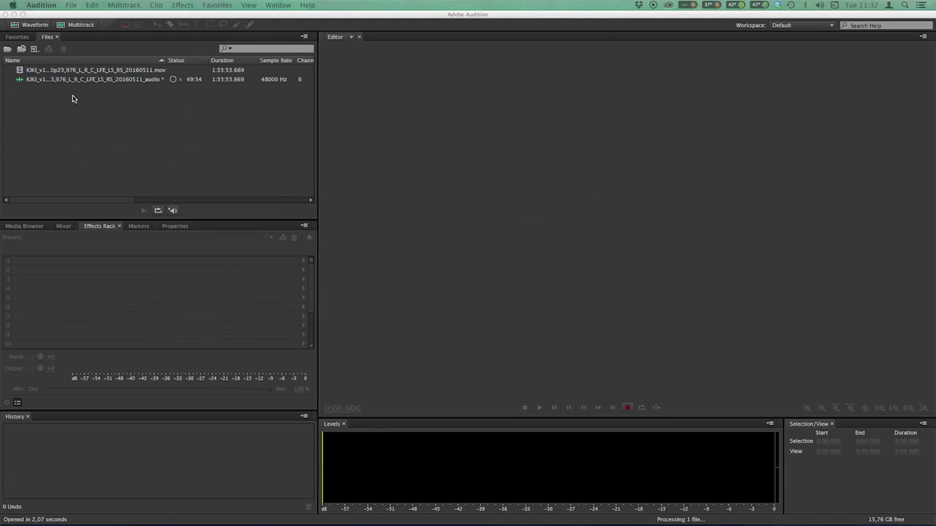
double_click(138, 82)
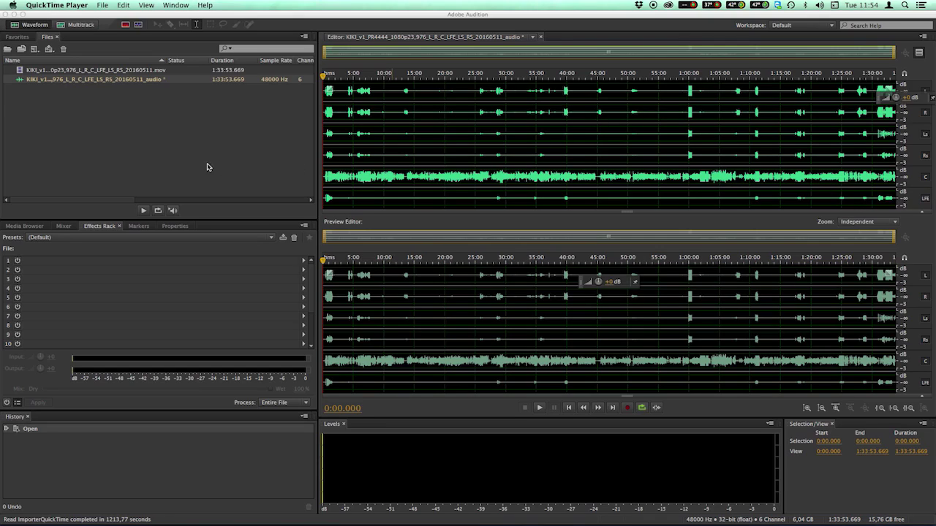
Apply Stretch and Pitch at 99.9% to the 5.1 audio, making it 1:33:48.036 long.
left_click(263, 139)
left_click(183, 5)
mouse_move(214, 204)
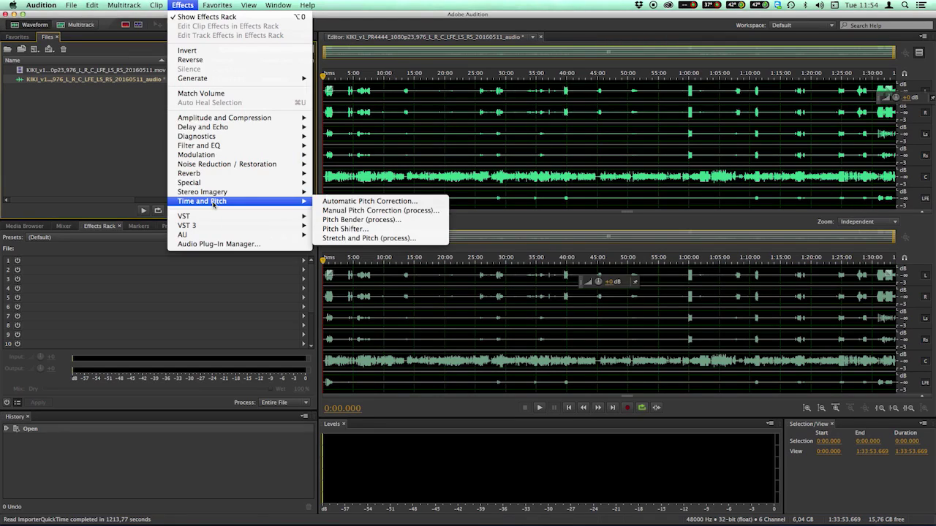
left_click(369, 237)
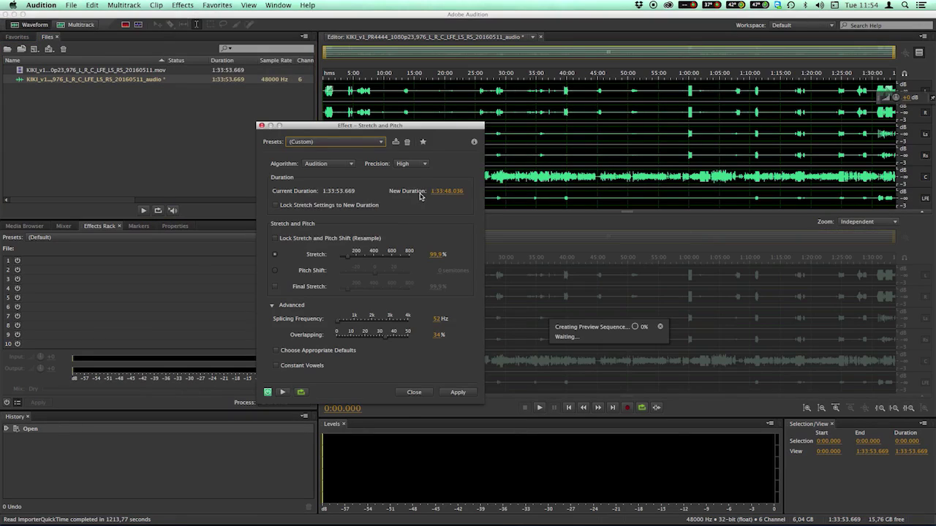
left_click(458, 393)
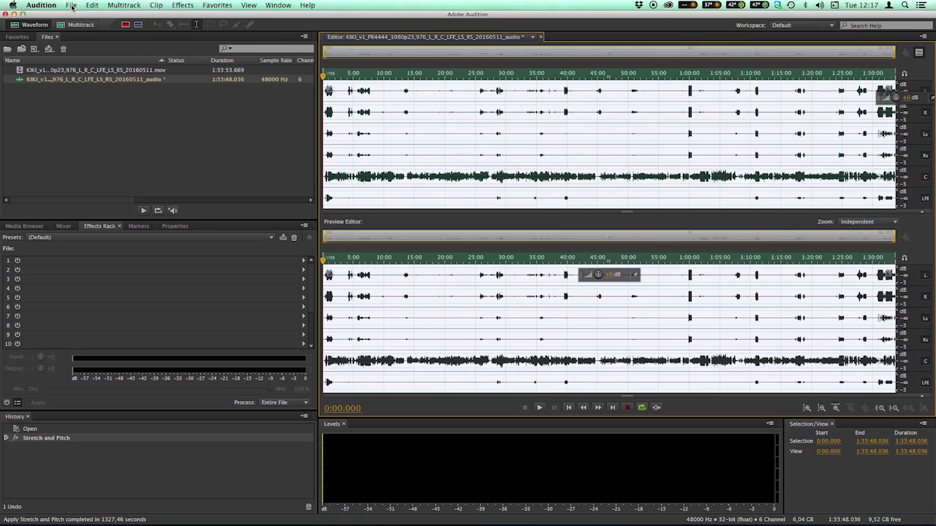
left_click(71, 6)
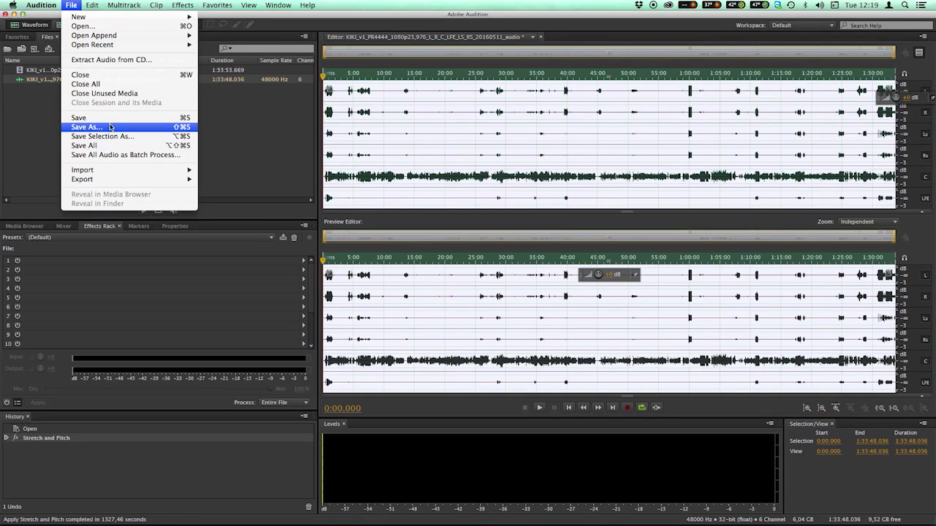
left_click(113, 127)
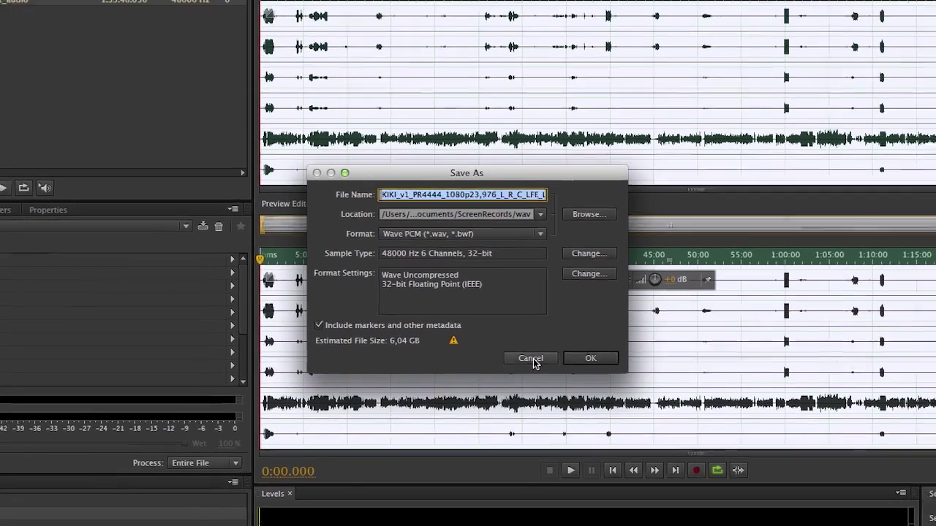
left_click(530, 361)
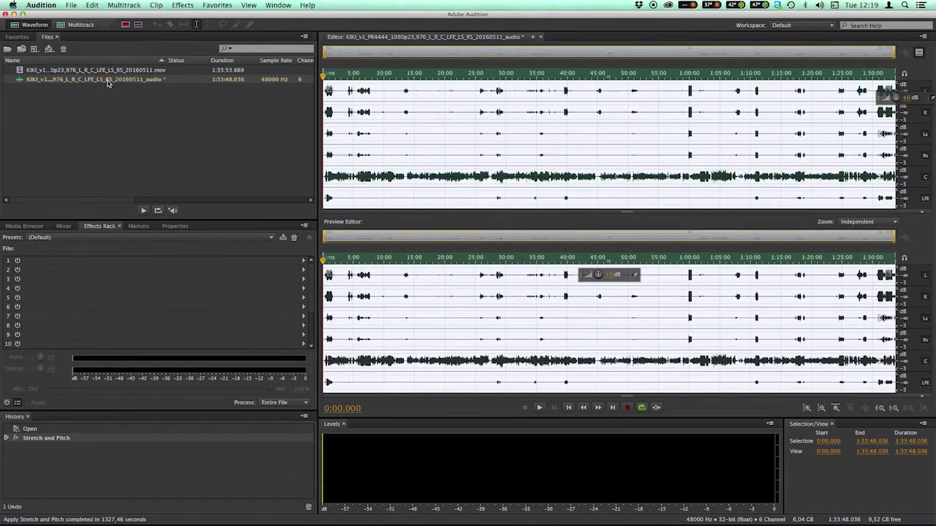
Extract the 6-channel file into mono files C, L, LFE, Ls, R and Rs.
right_click(108, 84)
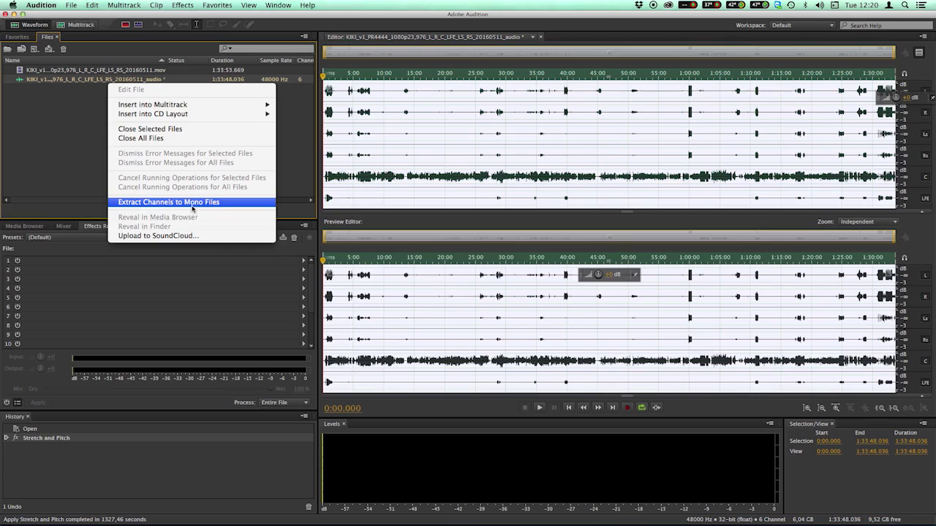
left_click(215, 203)
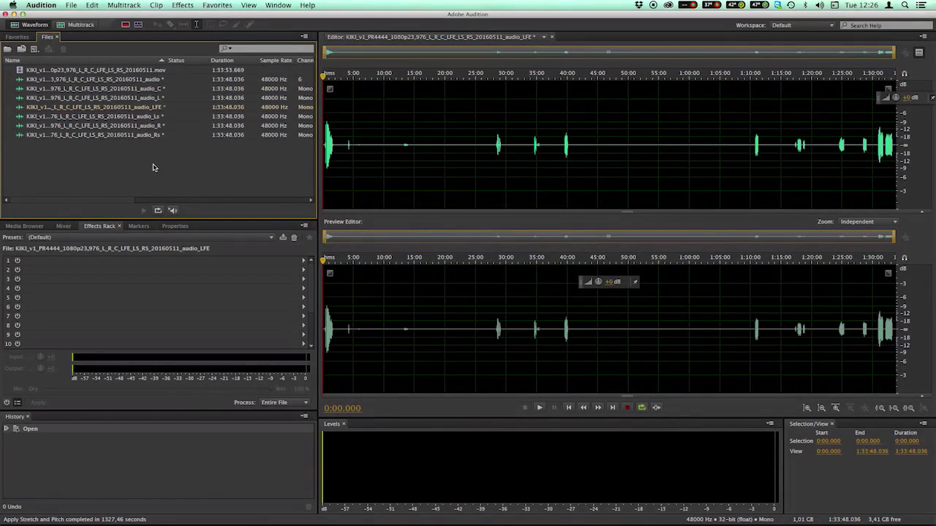
left_click_drag(177, 157, 156, 97)
left_click(141, 167)
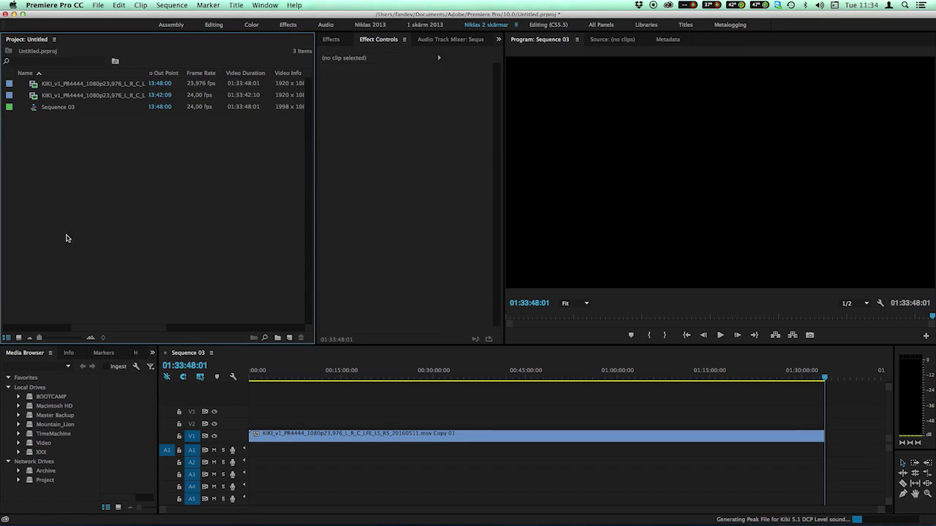
Import the six stems C, L, LFE, Ls, R and Rs .wav into the Project panel.
key("super+Tab")
key("super+Tab")
key("super+Tab")
key("super+Tab")
key("super+shift+Tab")
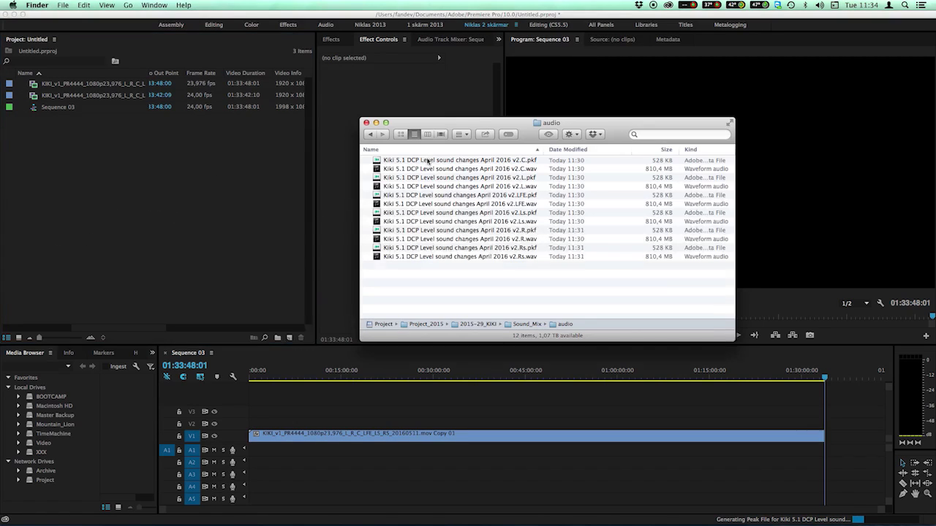
left_click(404, 169)
left_click(399, 187, "super")
left_click(399, 204, "super")
left_click(398, 221, "super")
left_click(398, 239, "super")
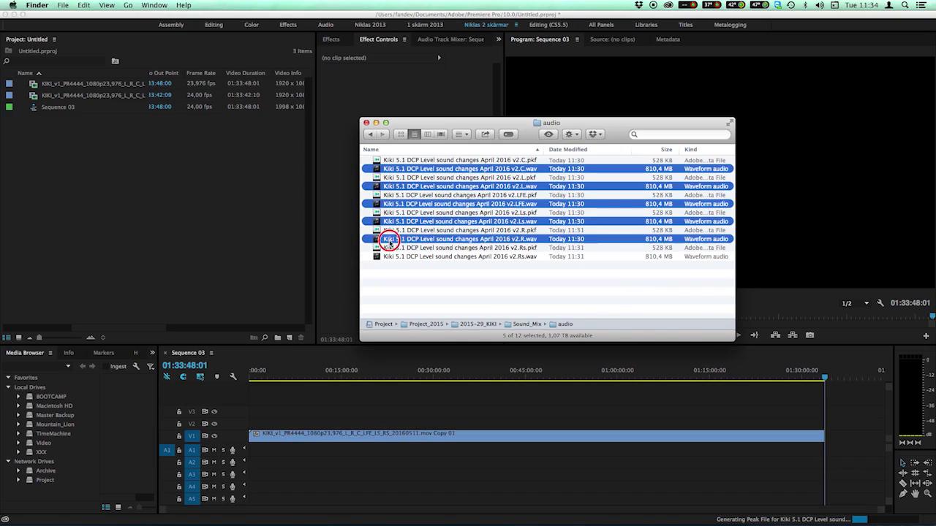
left_click(396, 257, "super")
left_click_drag(525, 171, 204, 187)
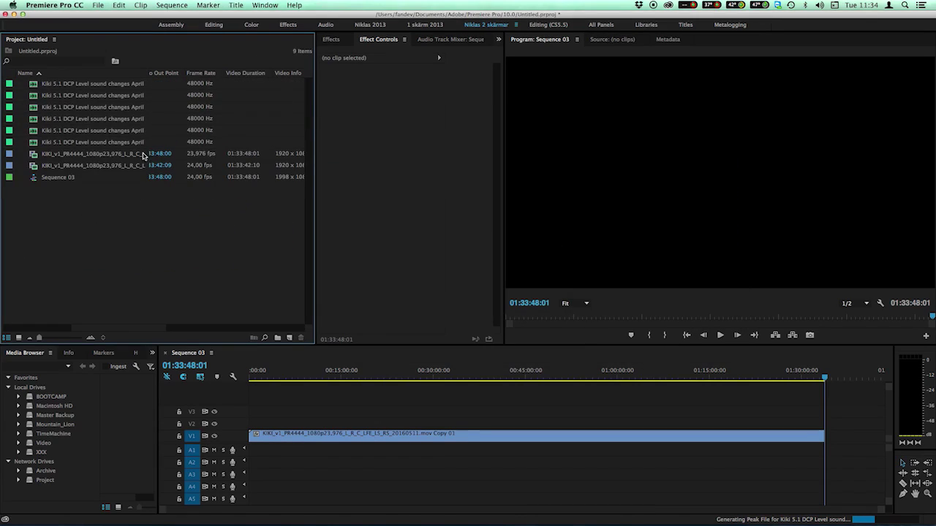
left_click_drag(147, 77, 210, 78)
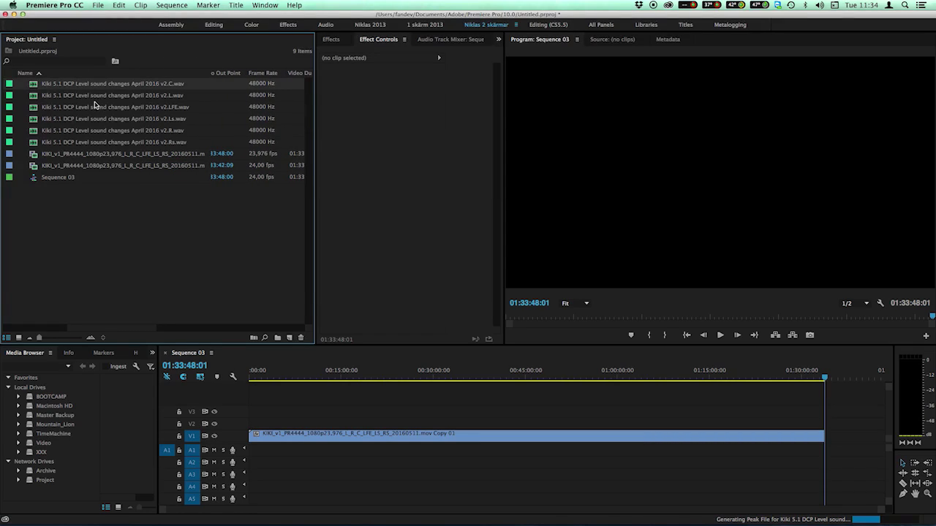
Place stems L, R, C, LFE, Ls and Rs on audio tracks A1 through A6.
left_click_drag(95, 104, 252, 448)
left_click(254, 382)
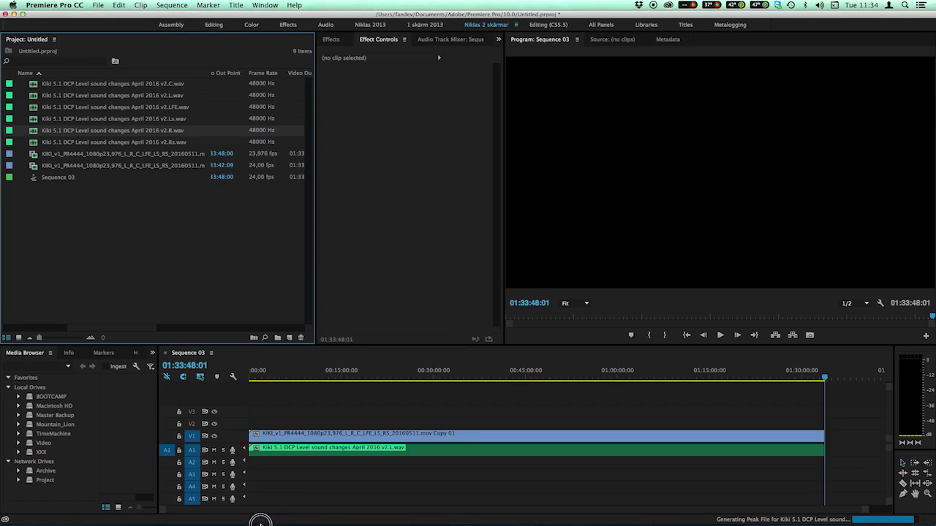
left_click_drag(258, 517, 244, 462)
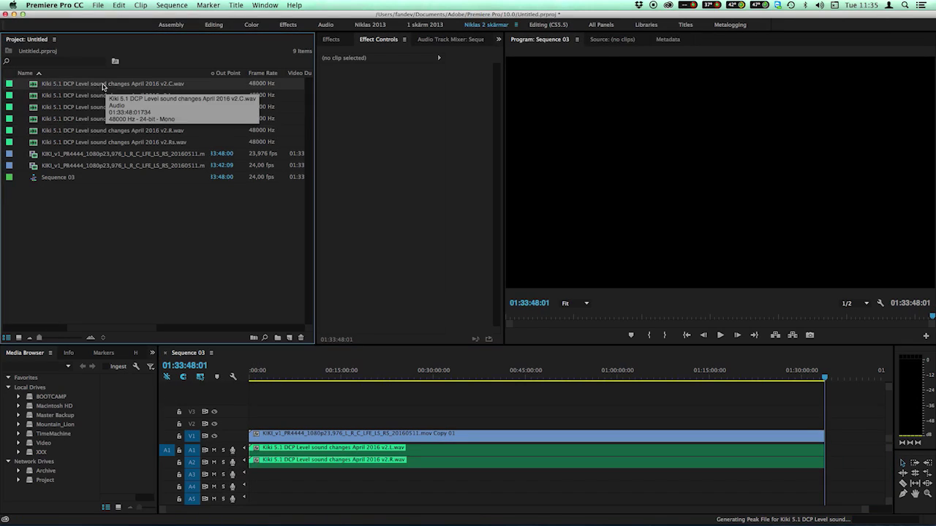
left_click_drag(108, 84, 272, 473)
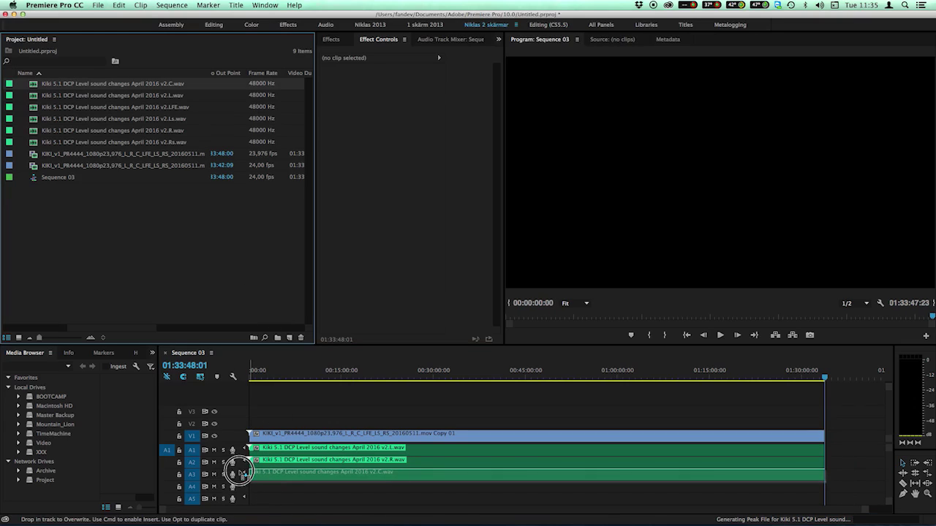
left_click_drag(201, 244, 247, 489)
left_click_drag(179, 123, 250, 502)
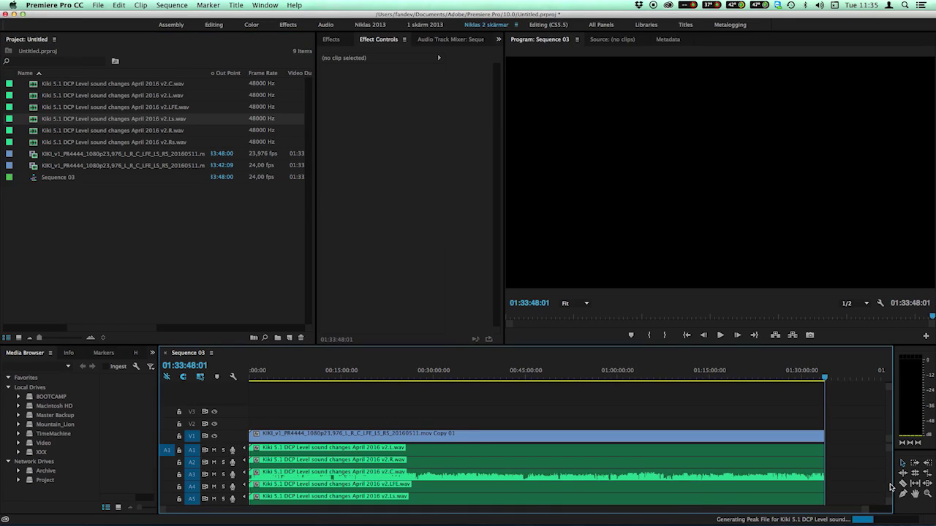
scroll(889, 488, "down", 3)
left_click_drag(144, 144, 249, 471)
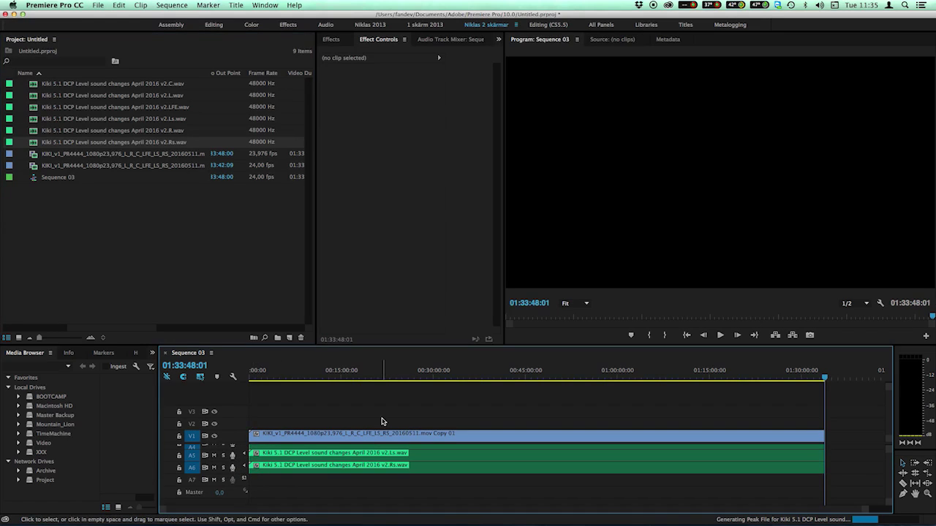
Check sync at 00:15:58:13, 00:38:18:13, 01:20:35:13 and near the sequence end.
scroll(383, 420, "up", 3)
left_click(348, 370)
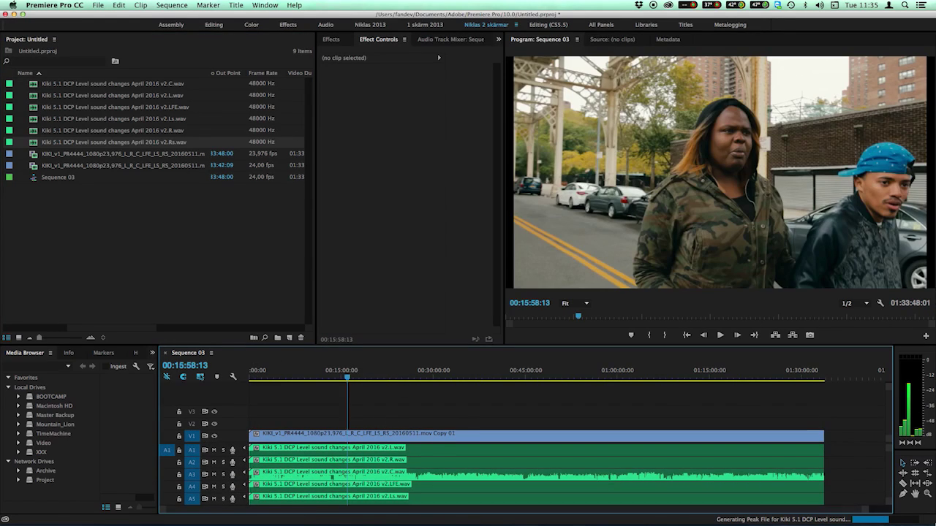
left_click(478, 458)
left_click(202, 433)
left_click_drag(203, 434, 164, 412)
left_click(328, 417)
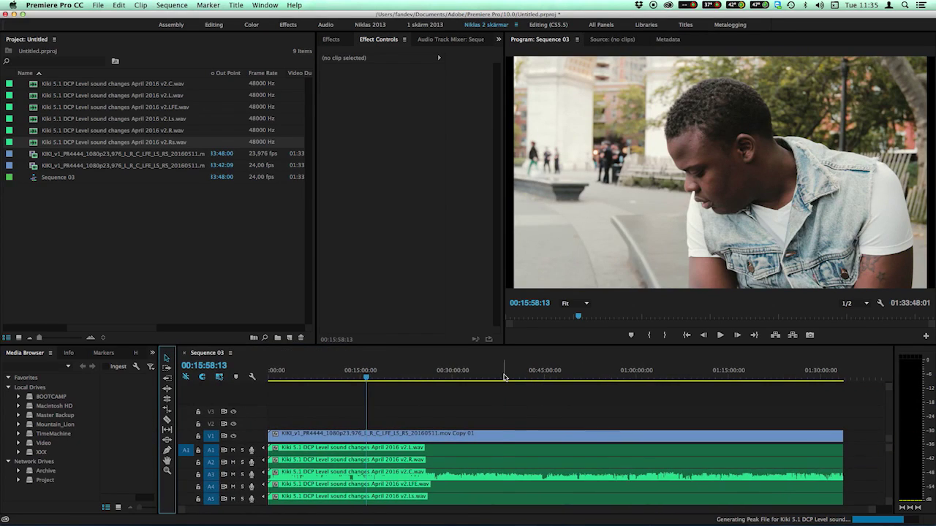
left_click(503, 377)
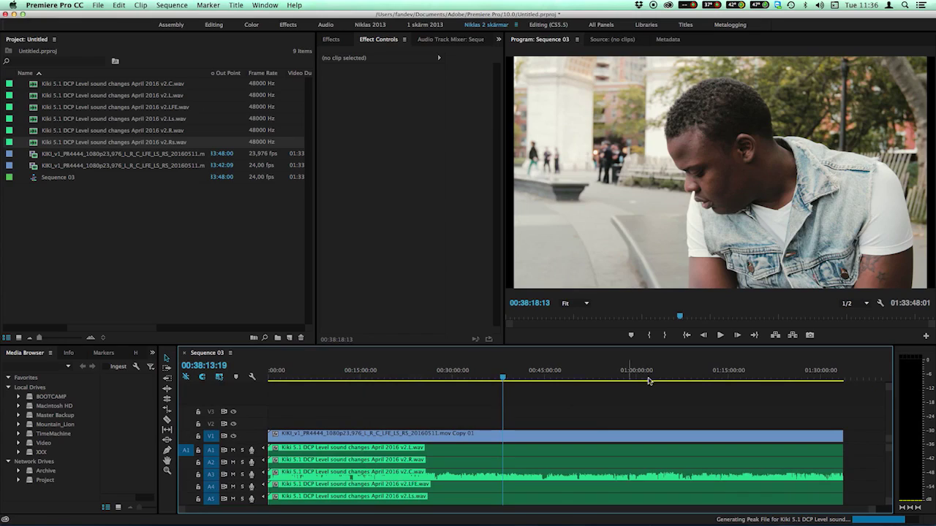
left_click(762, 378)
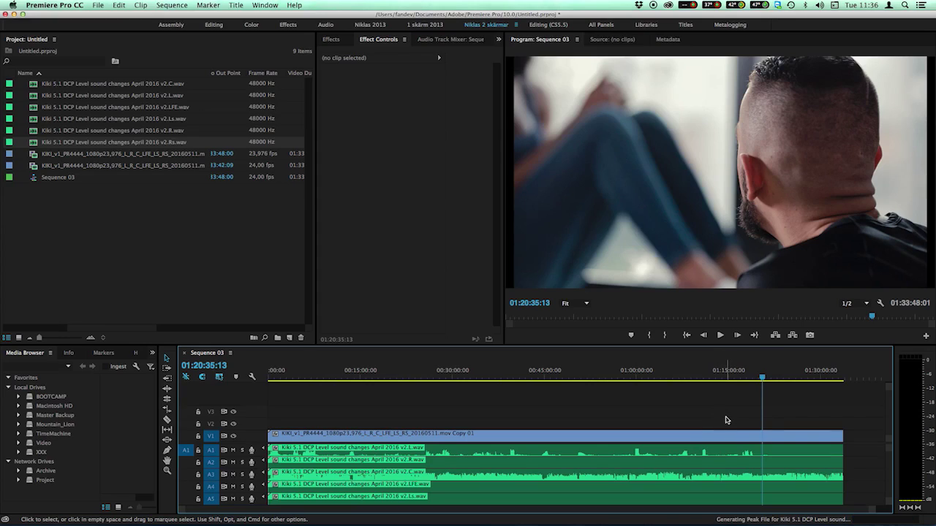
left_click(856, 376)
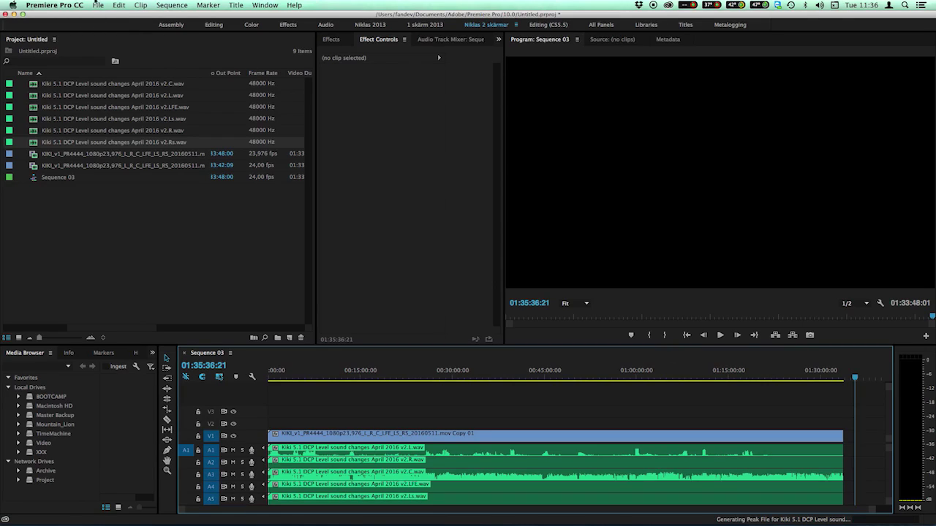
Open Sequence 03's Export Settings with CuteDCP as the format.
left_click(95, 8)
mouse_move(190, 247)
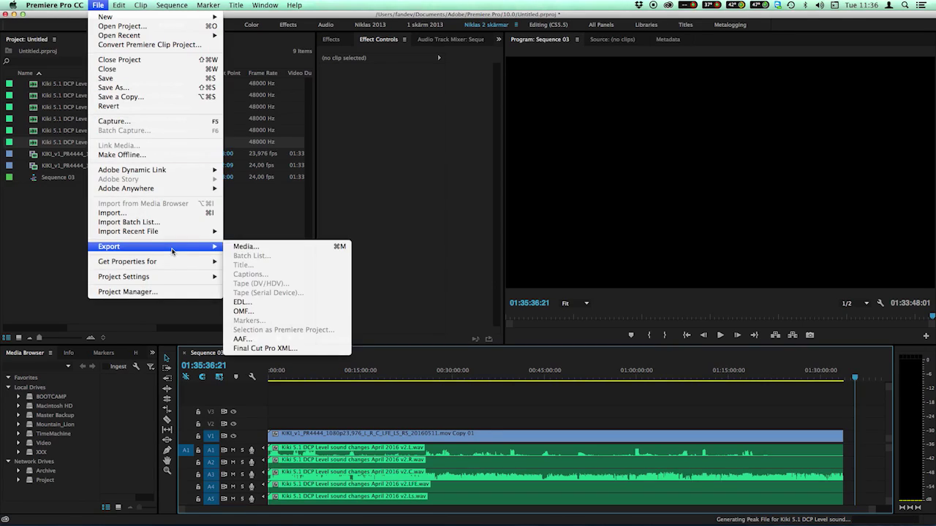
key("super+m")
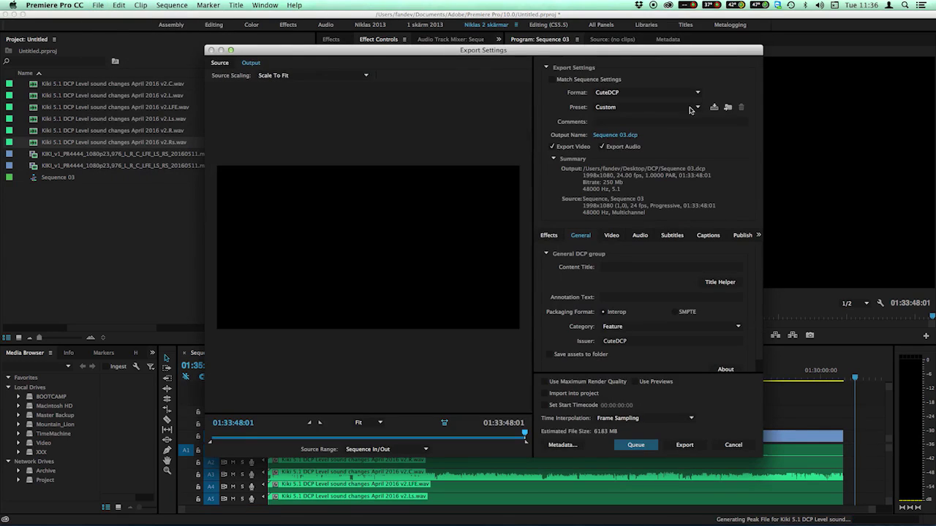
left_click(627, 97)
left_click(702, 101)
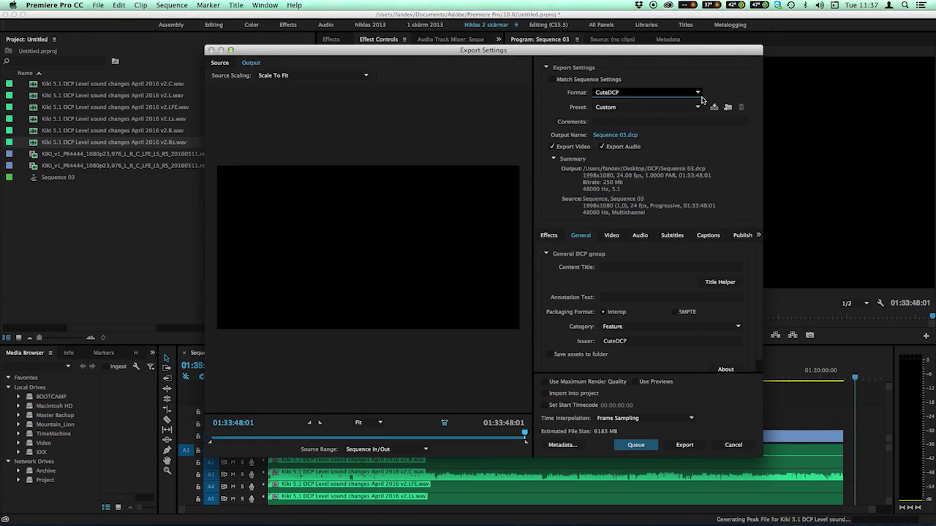